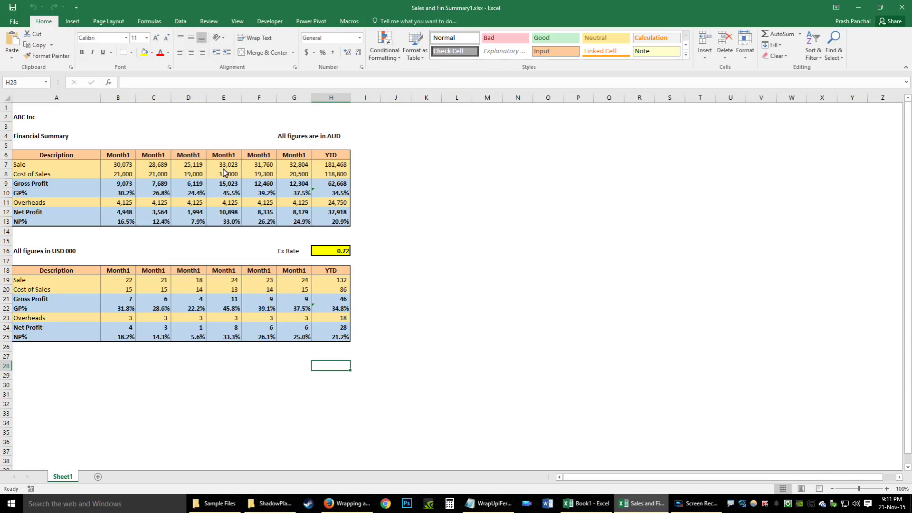
Display the custom macro commands for rounding up cells and wrapping formulas in IFERROR
click(349, 21)
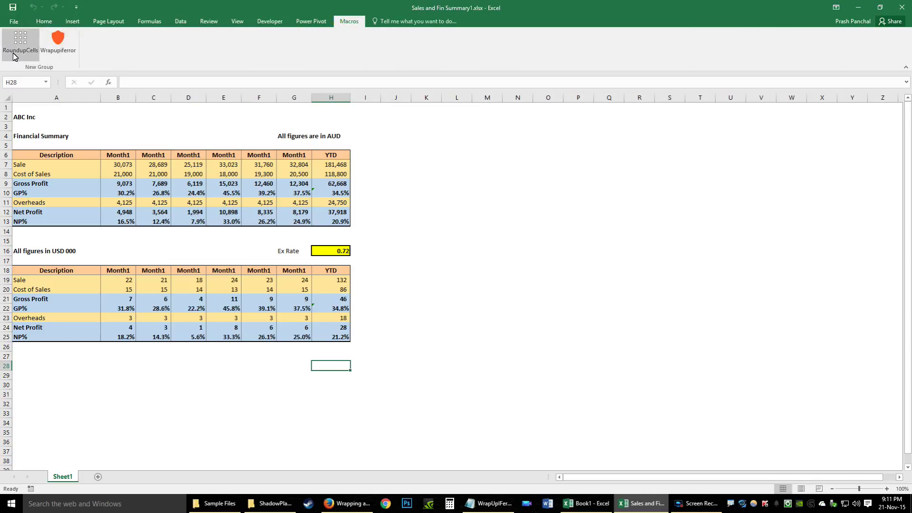
click(307, 23)
click(348, 21)
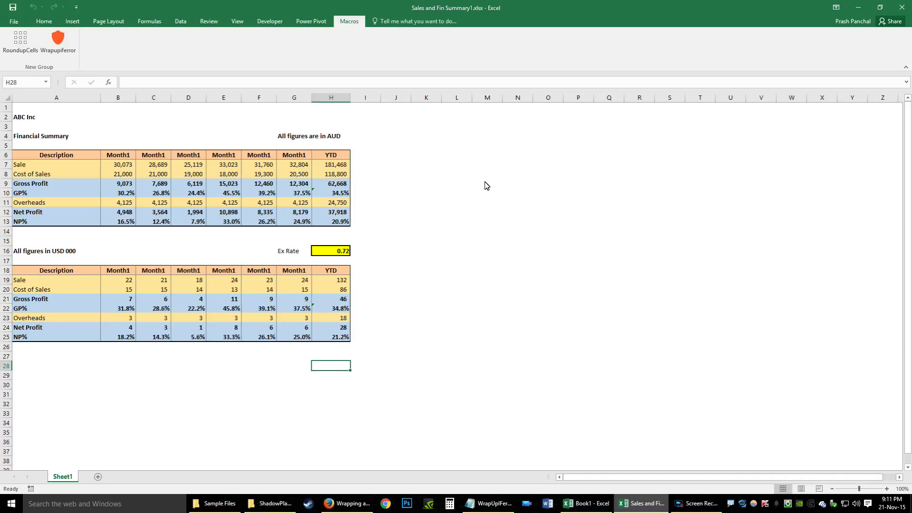
Examine the Month1 GP% formula in the USD table and the Gross Profit and Sale cells it divides
click(128, 307)
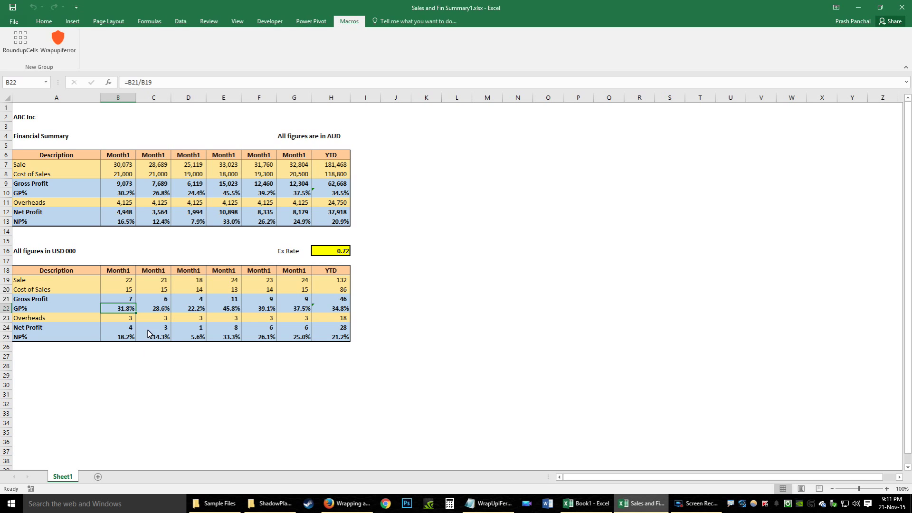
click(127, 281)
click(6, 308)
click(121, 309)
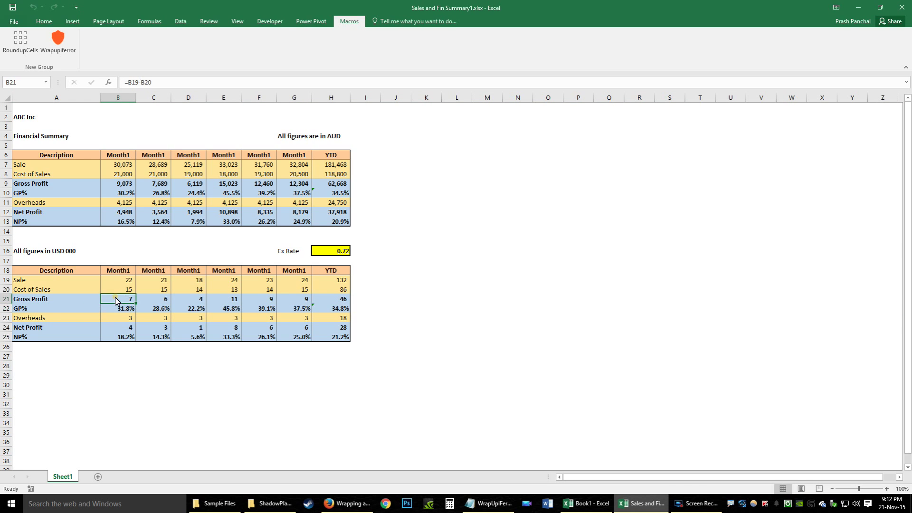
click(118, 281)
click(119, 310)
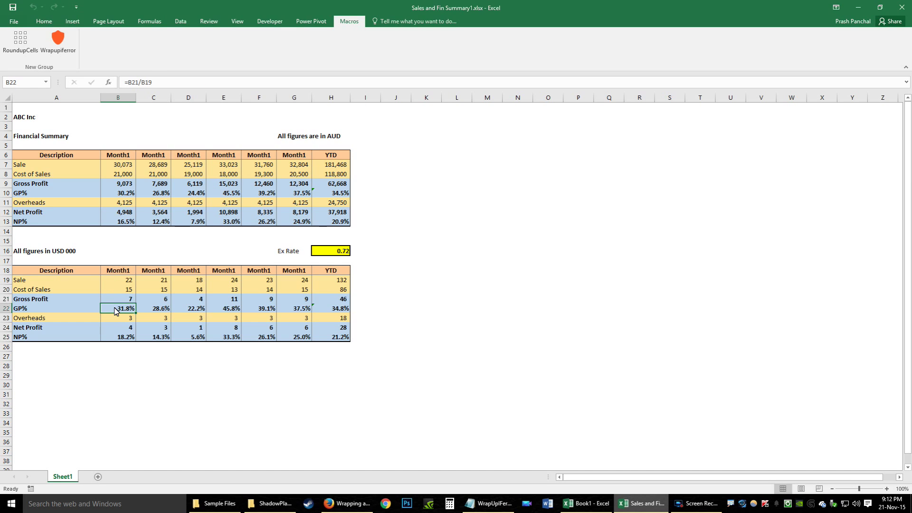
Wrap the Month1 GP% formula in B22 in IFERROR with 0 as the error value: =IFERROR(B21/B19,0)
click(120, 375)
double_click(110, 310)
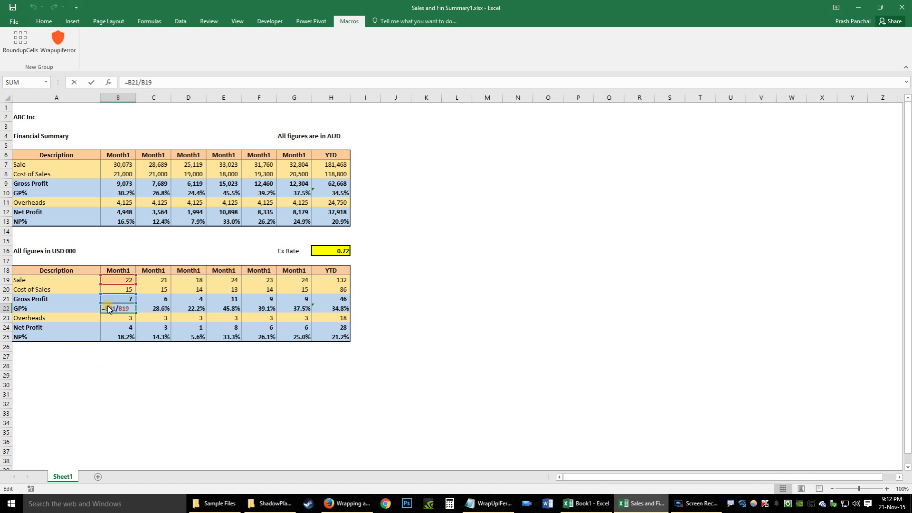
key(Home)
key(Right)
text(iferro)
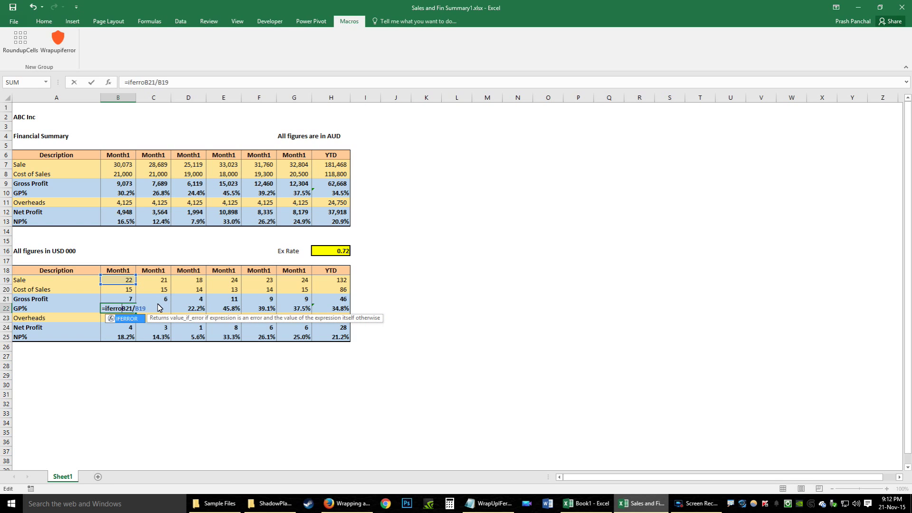
key(Tab)
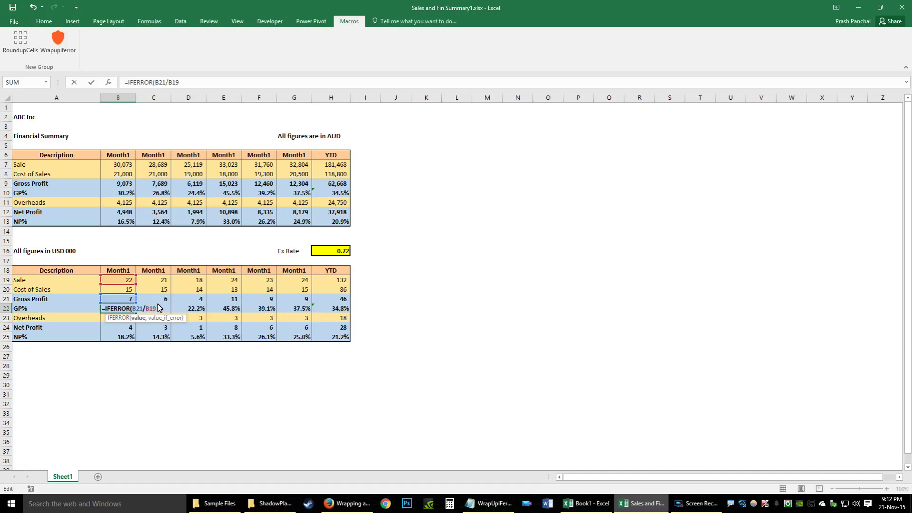
text(,0))
key(ctrl+Return)
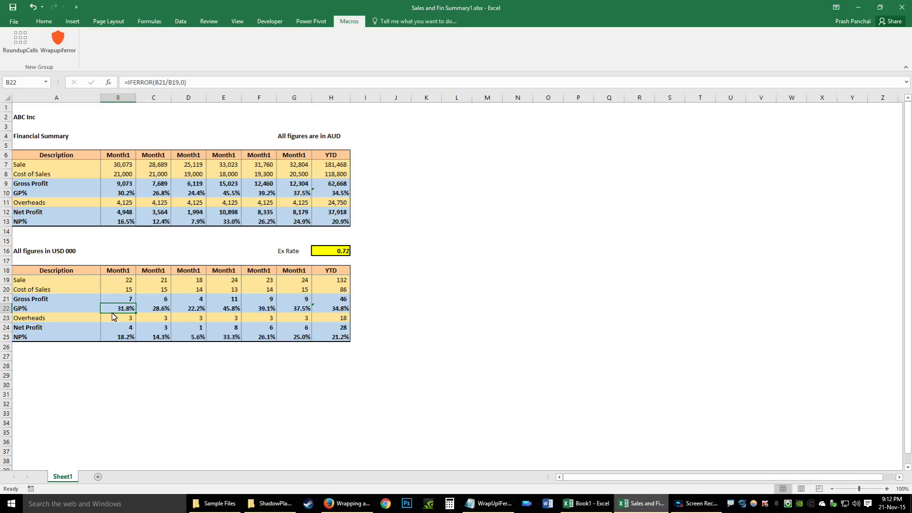
Replace the Month1 Sale figure in B19 of the USD table with 0 to test the IFERROR formula
click(115, 283)
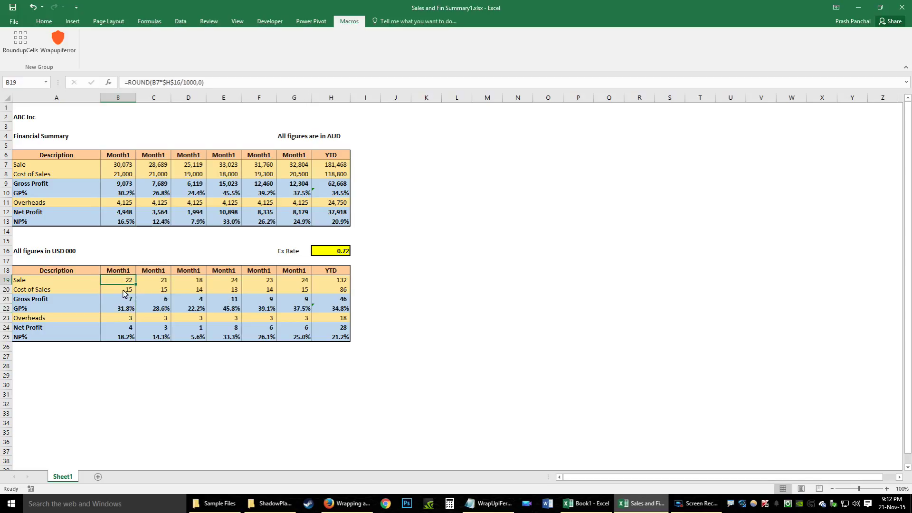
click(119, 309)
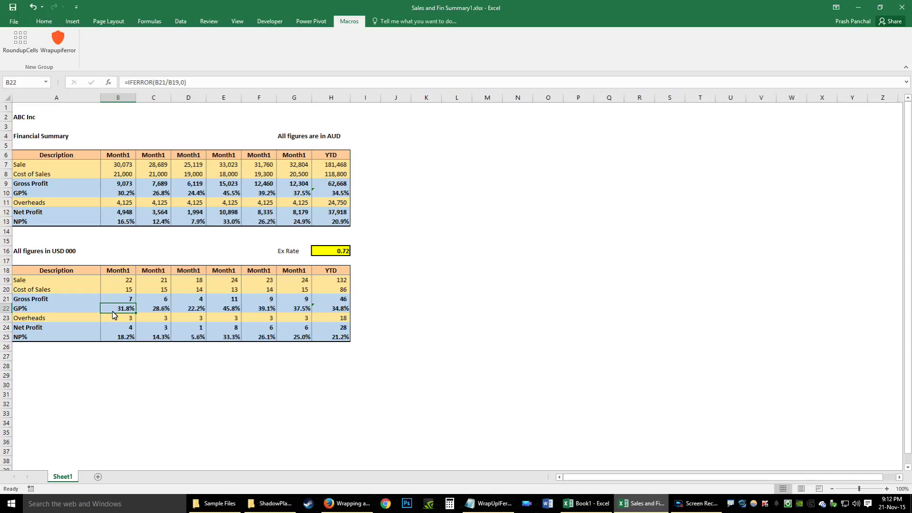
click(114, 281)
click(109, 309)
click(108, 297)
click(108, 283)
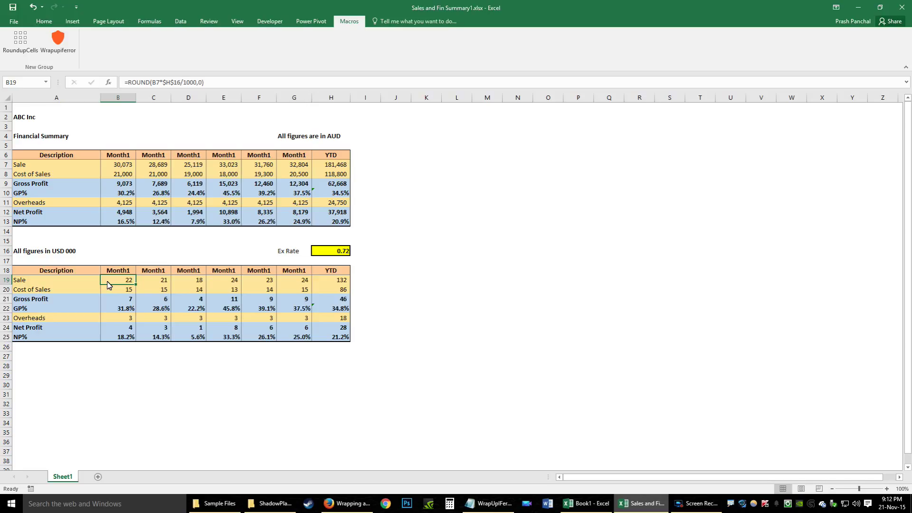
text(0)
key(Return)
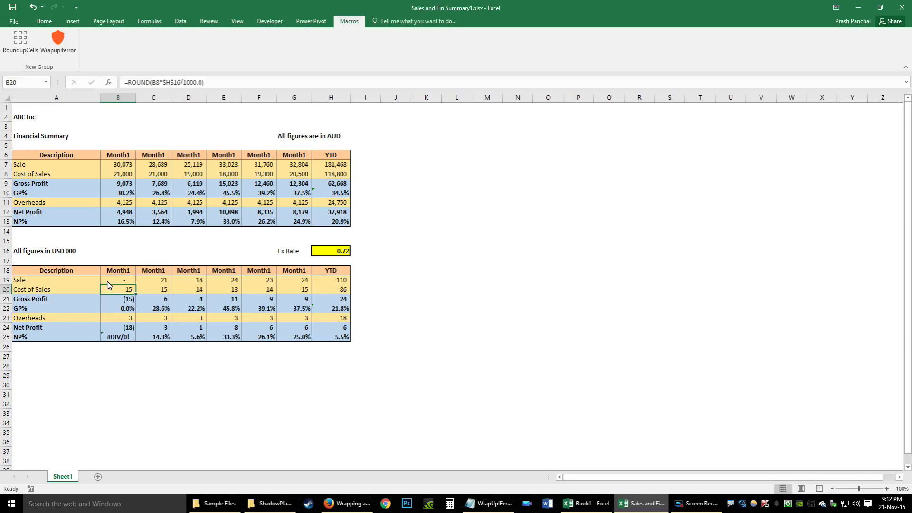
click(113, 310)
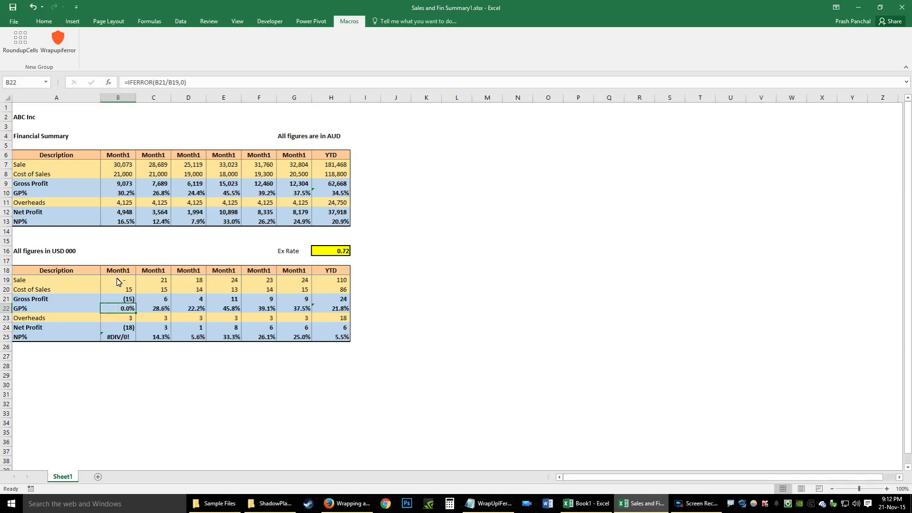
click(182, 84)
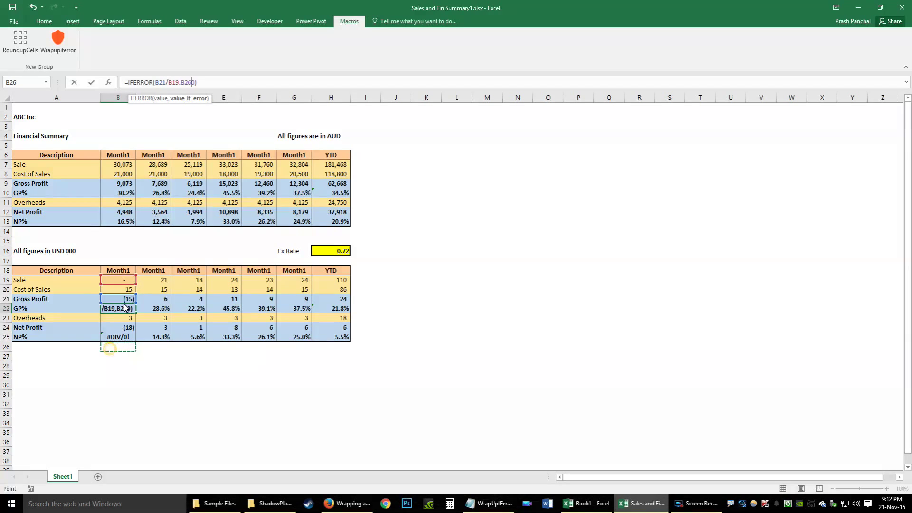
key(Escape)
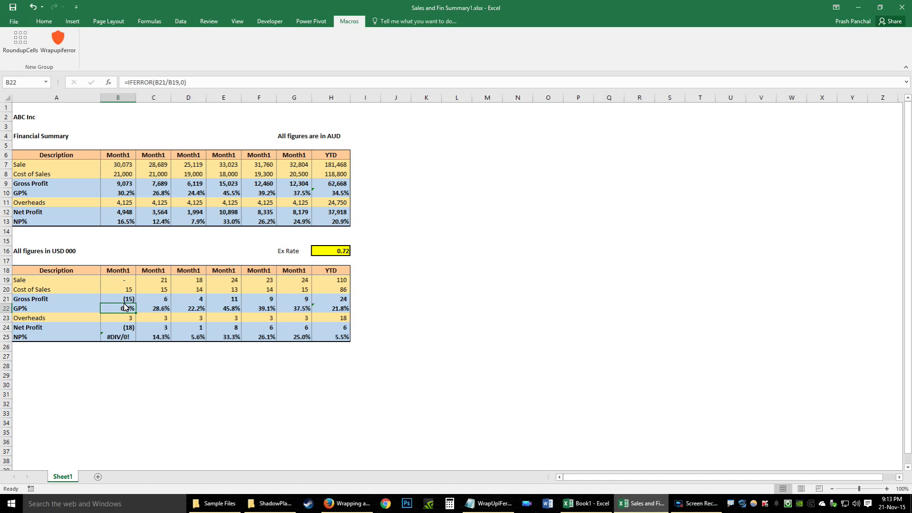
Switch to the browser and examine the WrapIfError_v2 macro code on the article about wrapping formulas in IFERROR
click(114, 411)
click(125, 310)
click(347, 503)
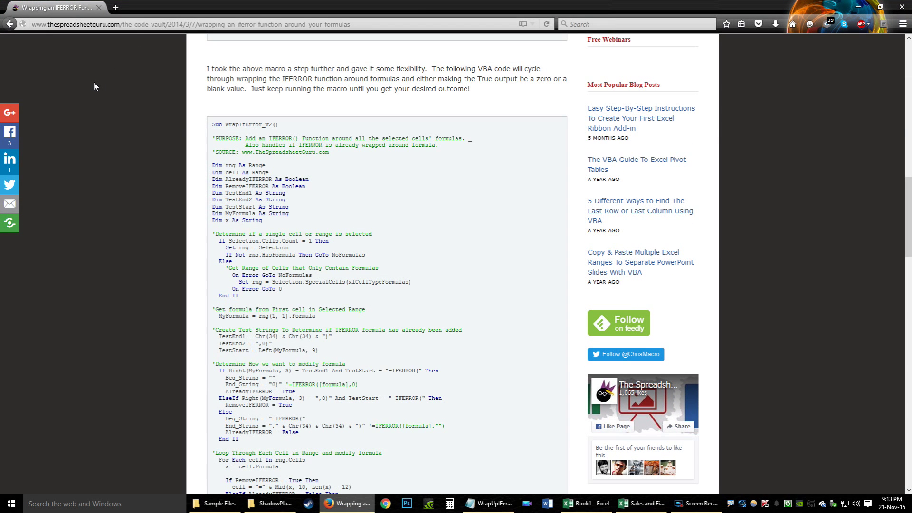
scroll(305, 236, up, 3)
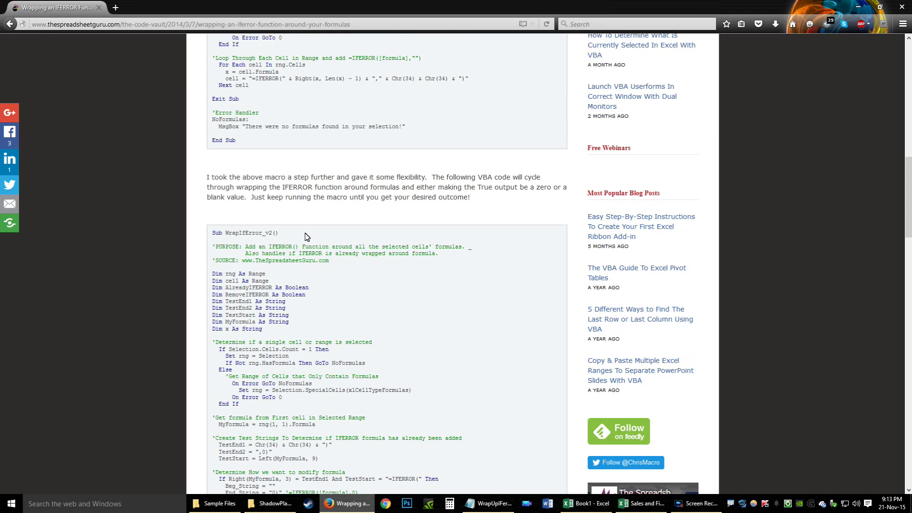
scroll(304, 239, down, 5)
scroll(305, 239, down, 3)
scroll(304, 242, up, 2)
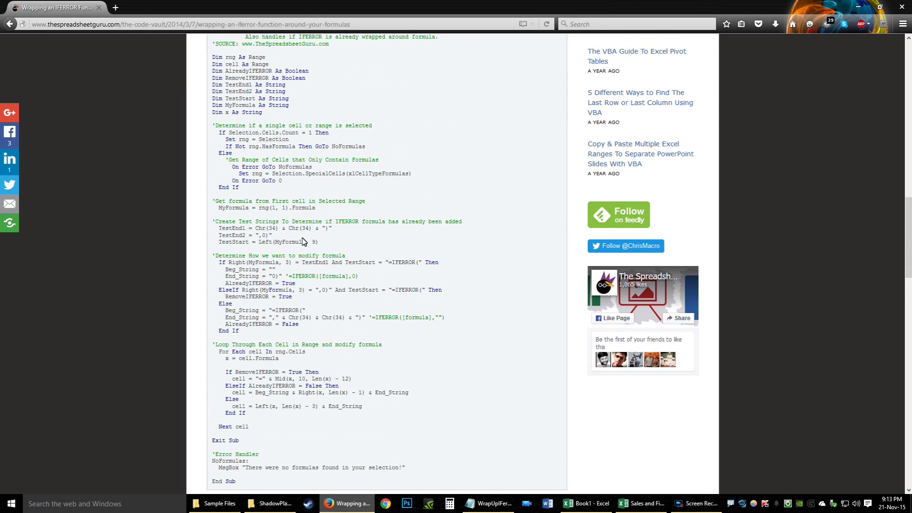
scroll(304, 243, up, 5)
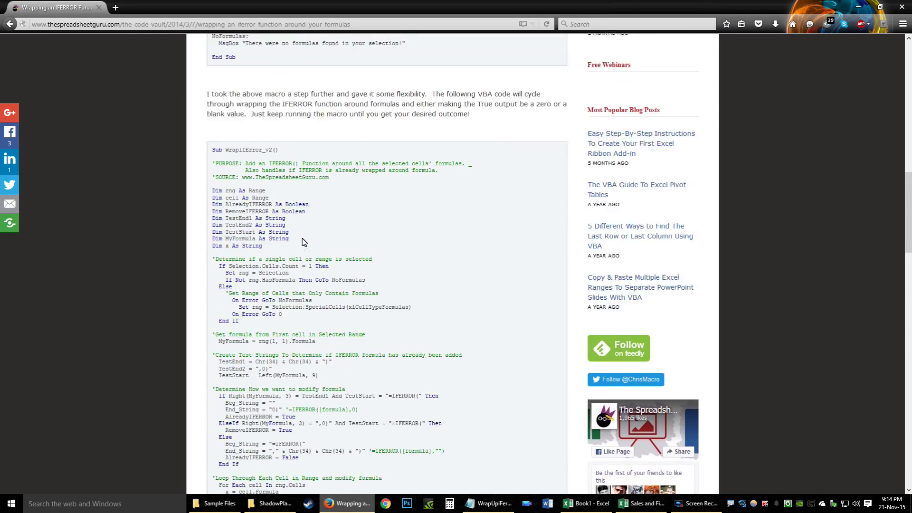
scroll(304, 241, down, 4)
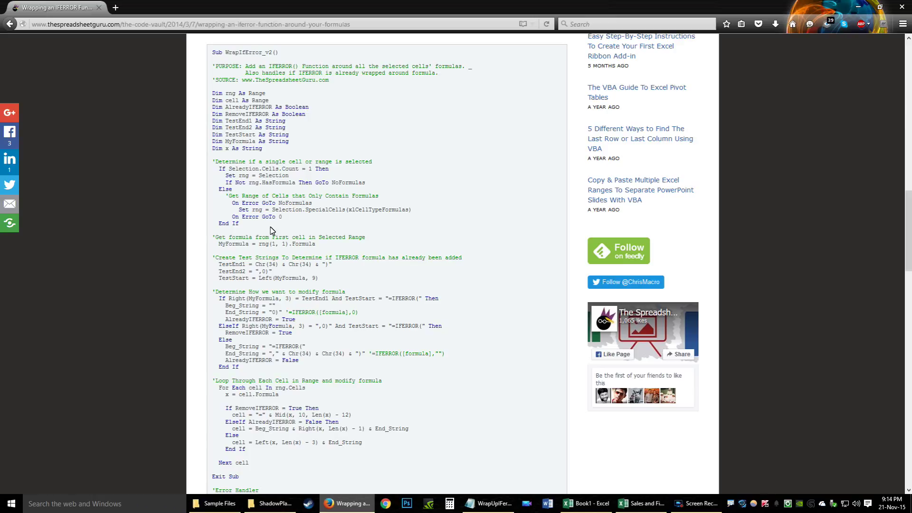
click(641, 504)
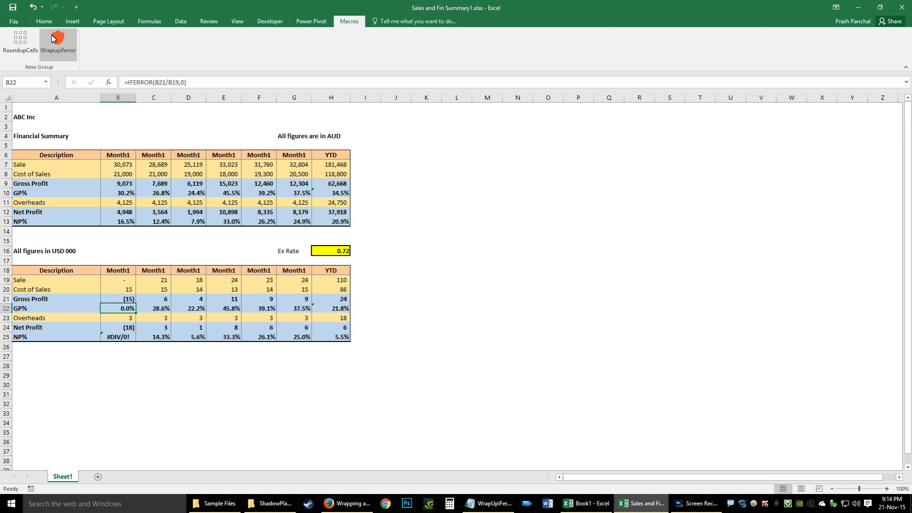
click(430, 241)
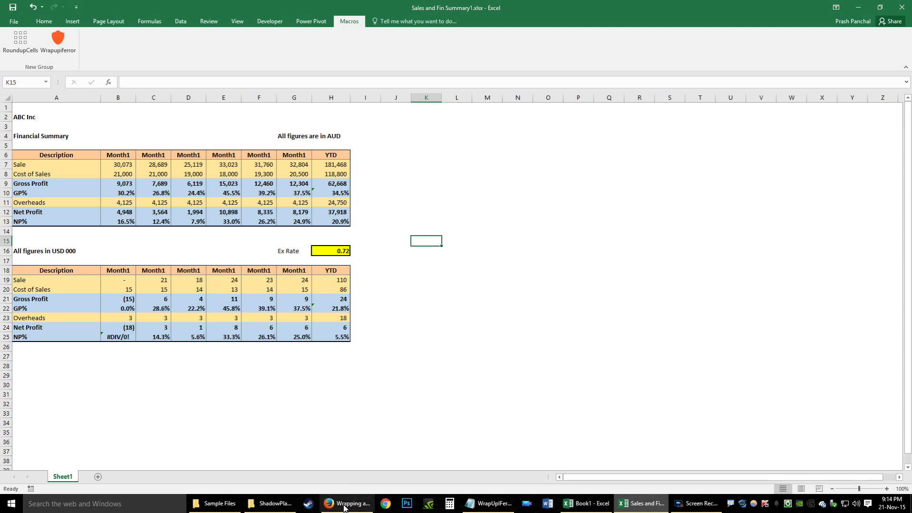
click(346, 508)
scroll(288, 300, up, 5)
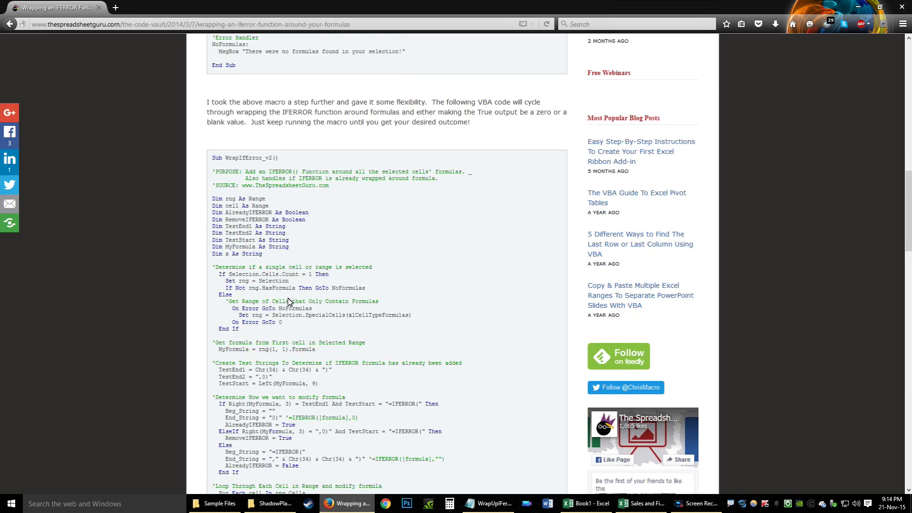
scroll(288, 301, down, 7)
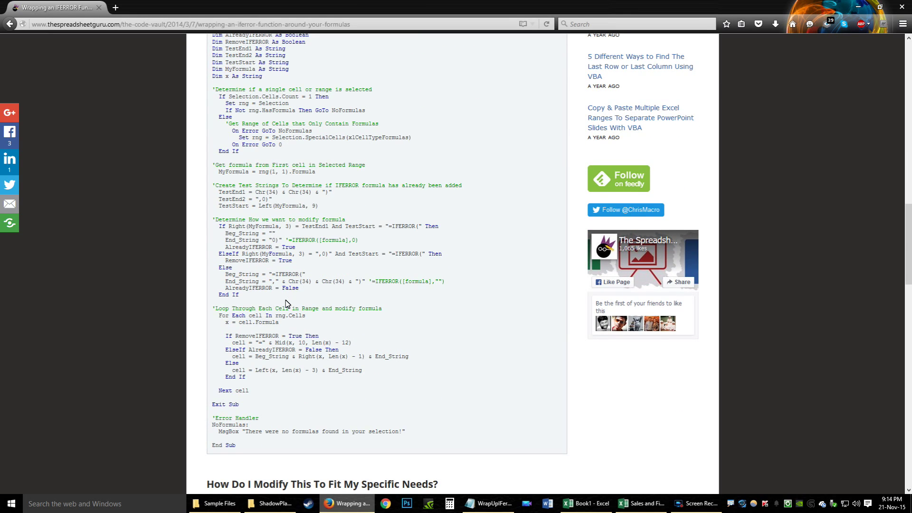
scroll(286, 304, up, 5)
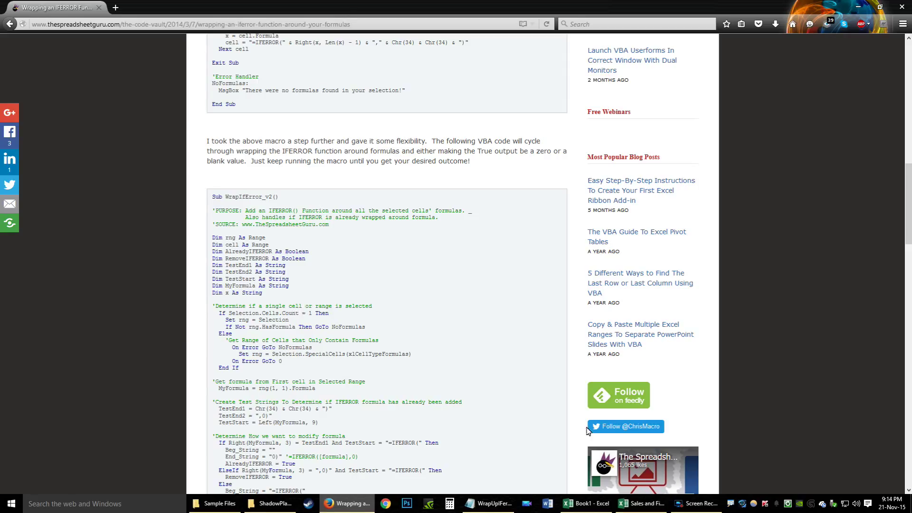
Return to the Excel workbook and examine the GP% row B10:H10 in the AUD table and the Month1 cells it depends on
click(642, 504)
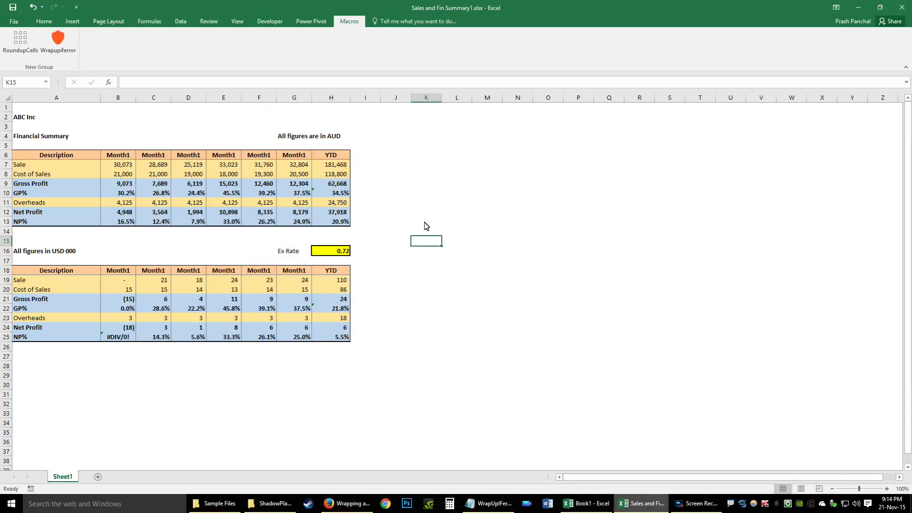
drag(108, 187, 331, 198)
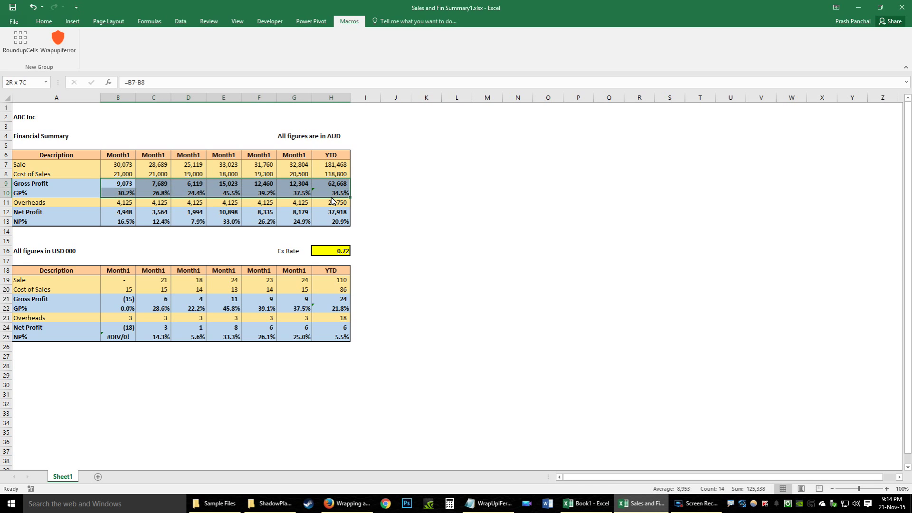
drag(115, 194, 334, 197)
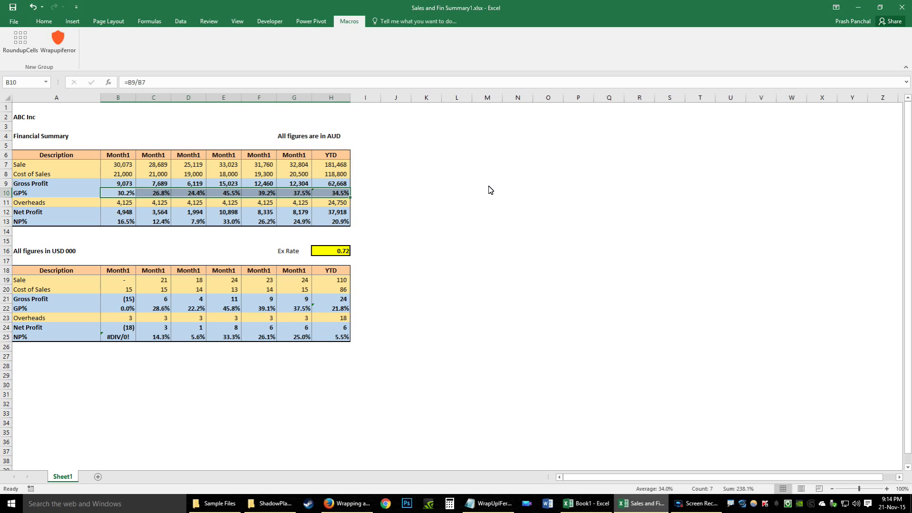
click(110, 164)
click(107, 193)
click(107, 185)
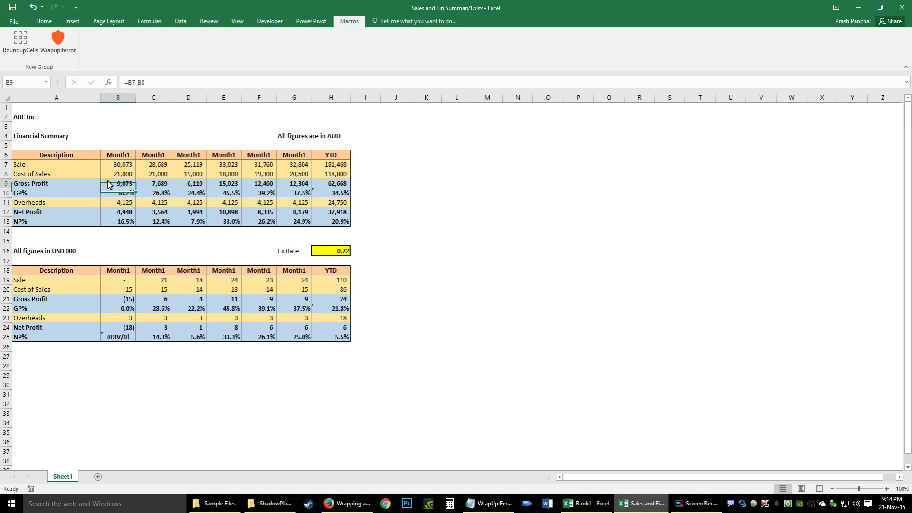
click(102, 173)
click(102, 165)
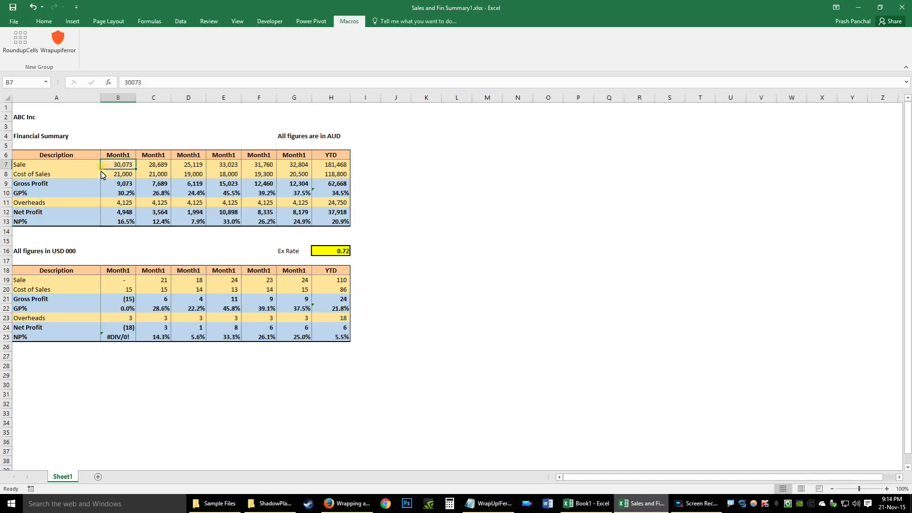
click(111, 195)
drag(111, 195, 319, 195)
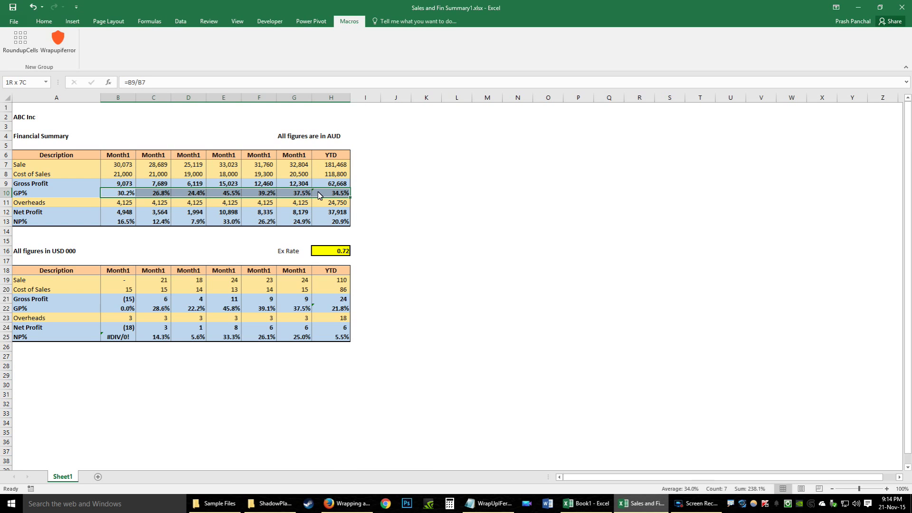
Run the Wrapupiferror macro on the Month1 GP% formula in B10 and inspect the error value in its formula
click(128, 196)
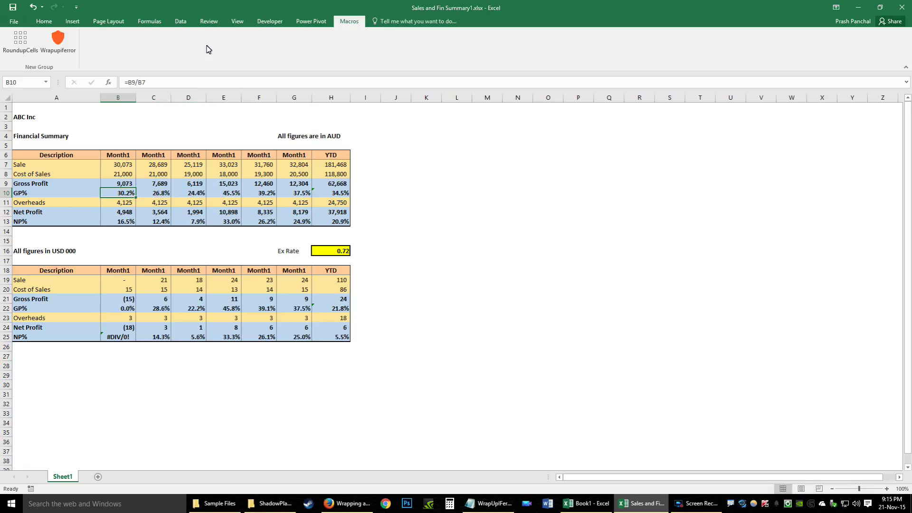
click(62, 48)
click(177, 83)
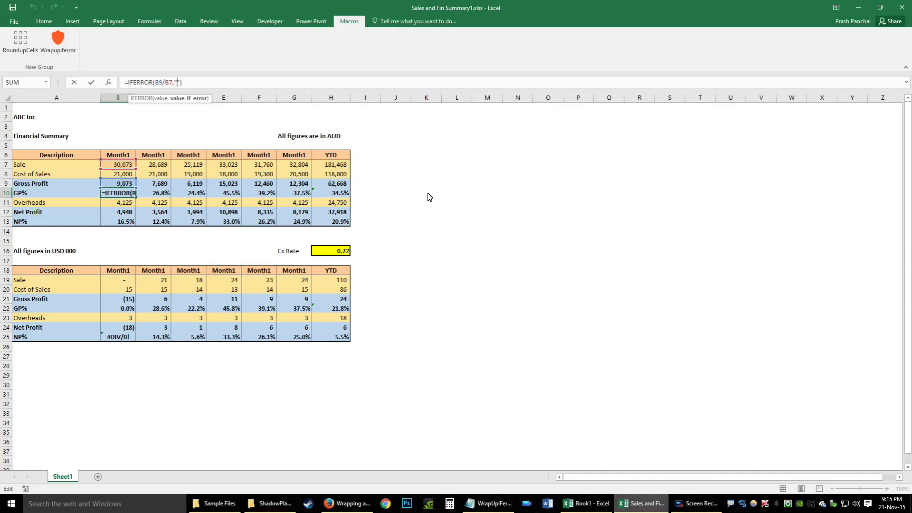
key(ctrl+Return)
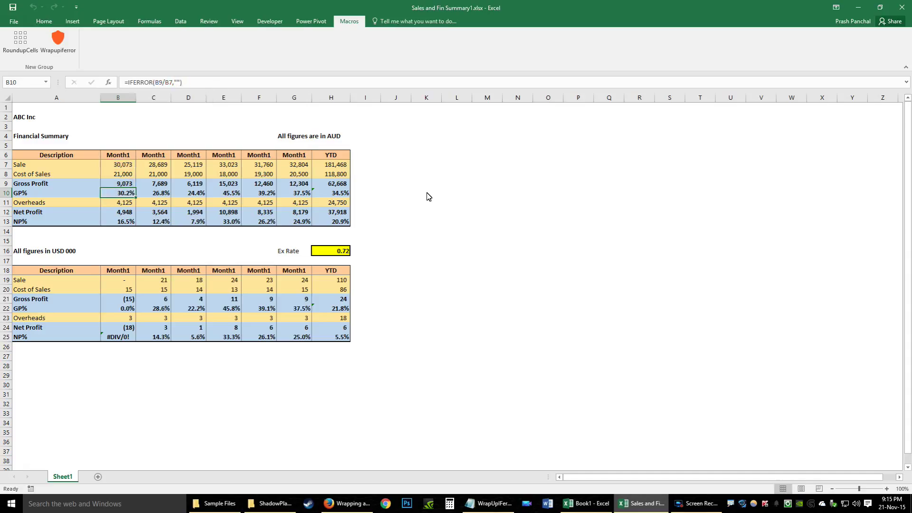
Replace the Month1 Sale figure in B7 of the AUD table with 0
key(Up)
key(Up)
key(Up)
text(0)
key(Return)
Compare the Month1 GP% cell B10 with the NP% cell B13 and examine the IFERROR arguments in B10's formula
click(109, 196)
click(120, 222)
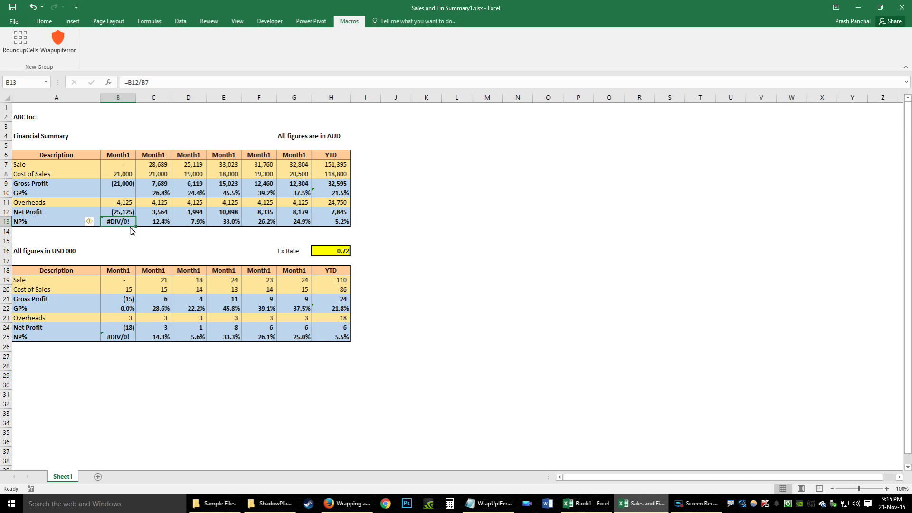
click(125, 194)
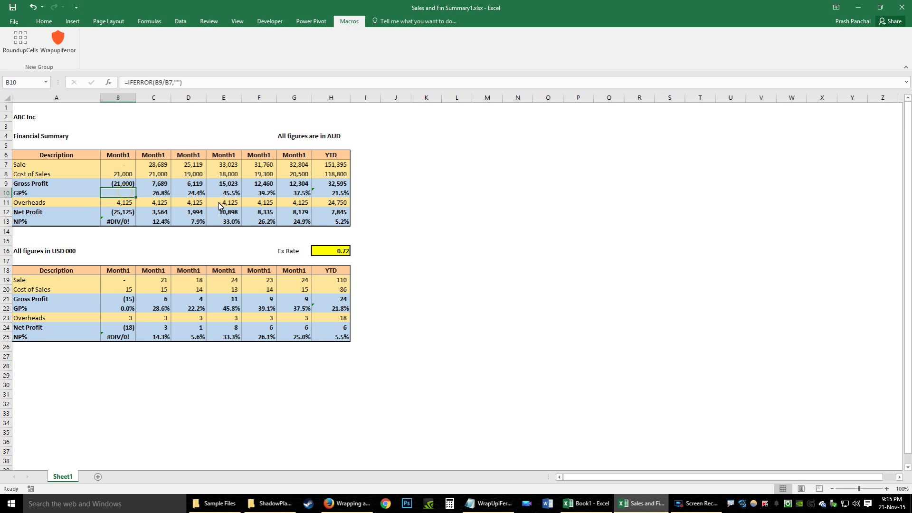
click(174, 82)
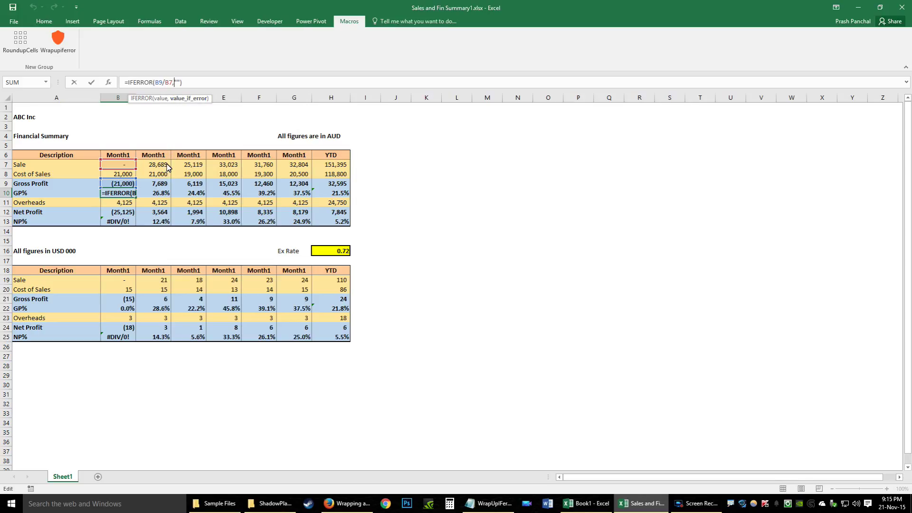
key(Up)
key(Up)
key(Down)
key(Down)
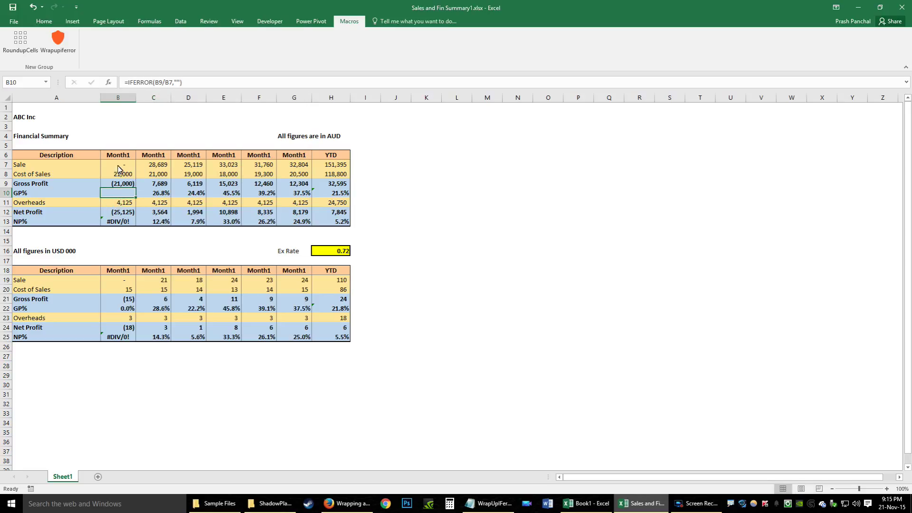
Run the Wrapupiferror macro repeatedly on B10 to cycle between a 0 error value, no IFERROR and a blank error value, finishing without IFERROR
click(54, 52)
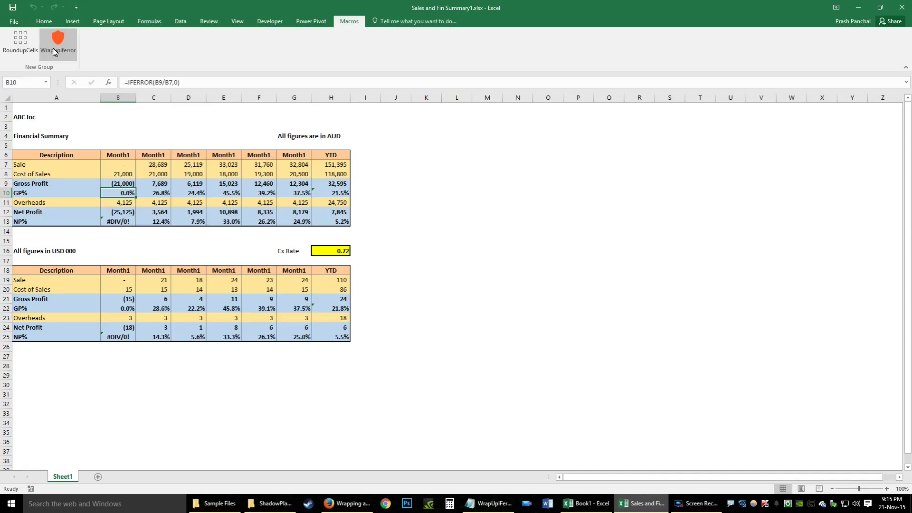
click(54, 51)
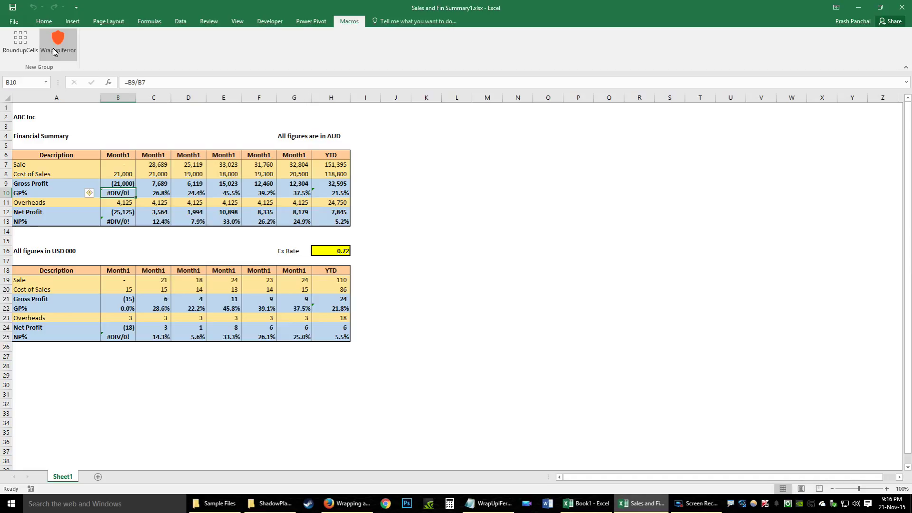
click(54, 52)
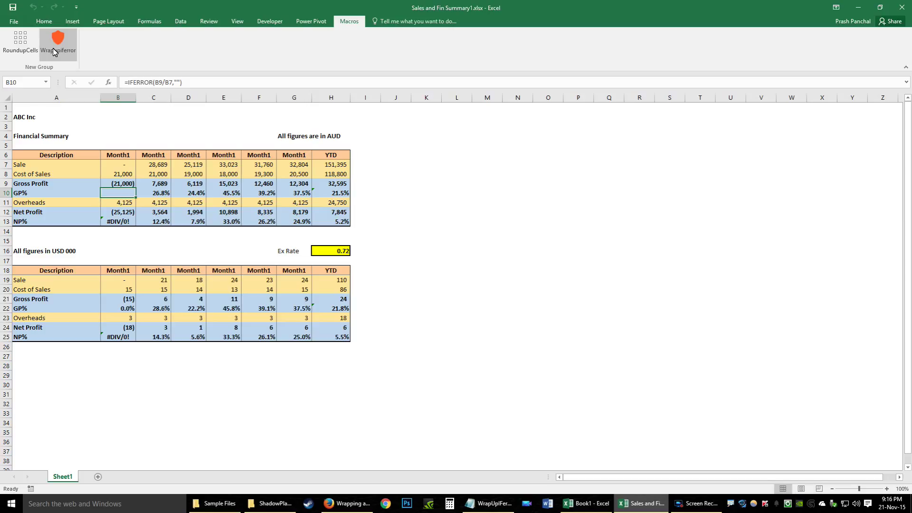
click(55, 52)
click(54, 52)
click(53, 49)
click(55, 52)
click(402, 252)
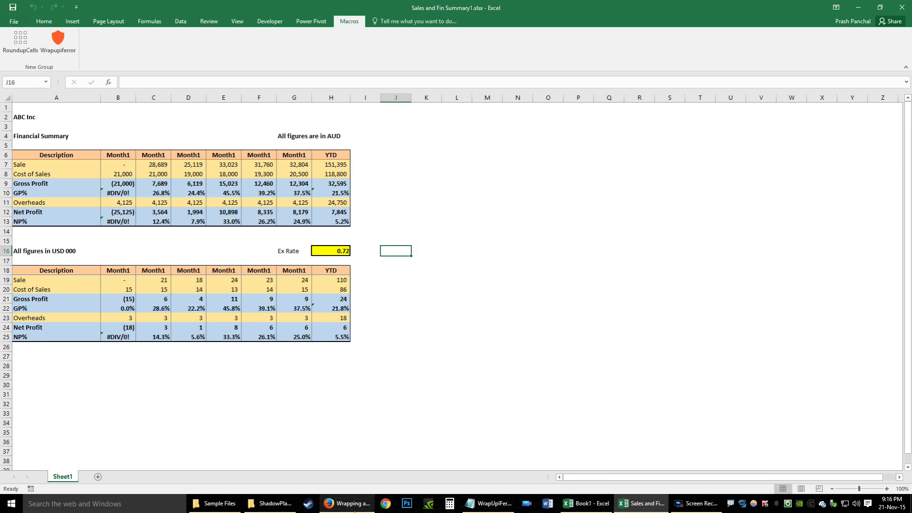
Switch to the browser and review the full WrapIfError_v2 code on the article, from its declarations to the error handler
click(346, 504)
scroll(407, 316, down, 3)
scroll(405, 319, up, 2)
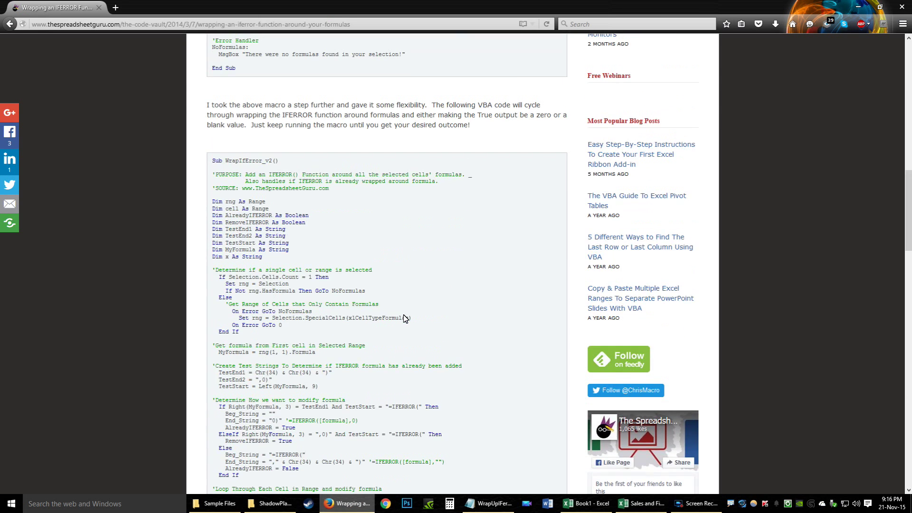
scroll(405, 317, down, 4)
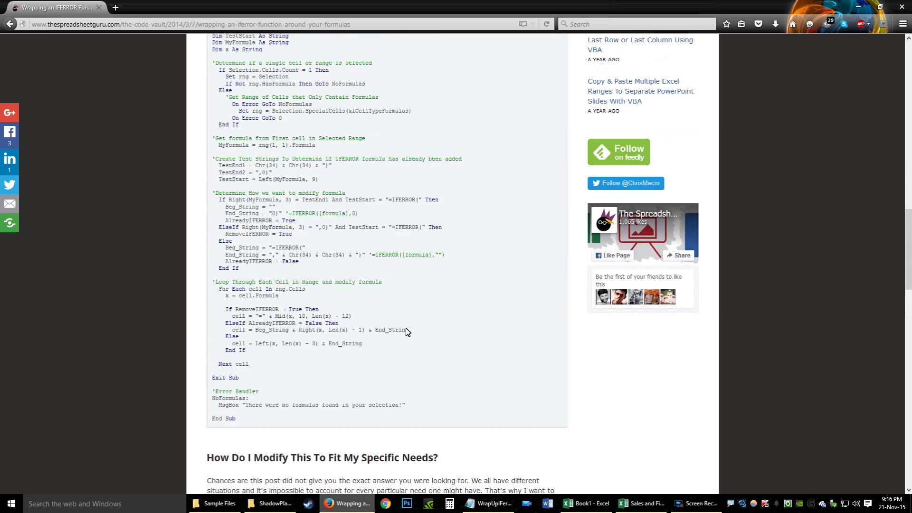
scroll(407, 330, up, 4)
scroll(408, 334, down, 4)
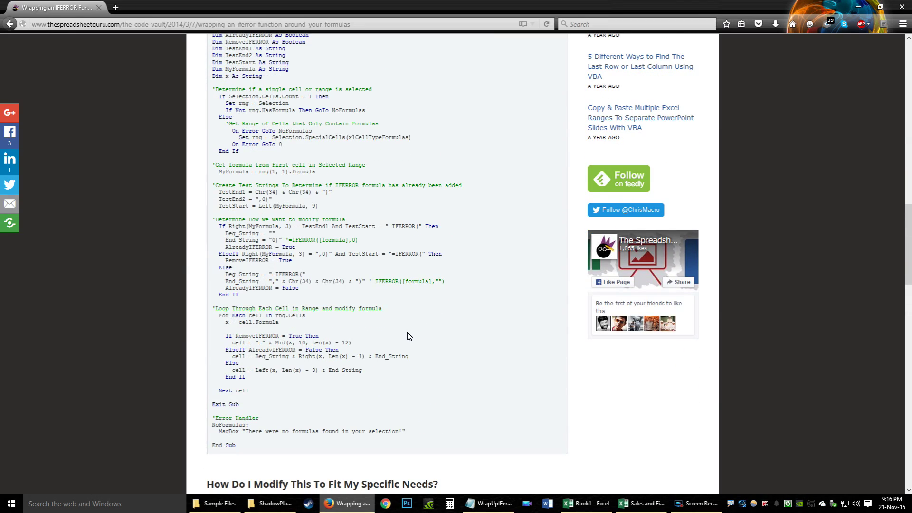
scroll(407, 336, up, 1)
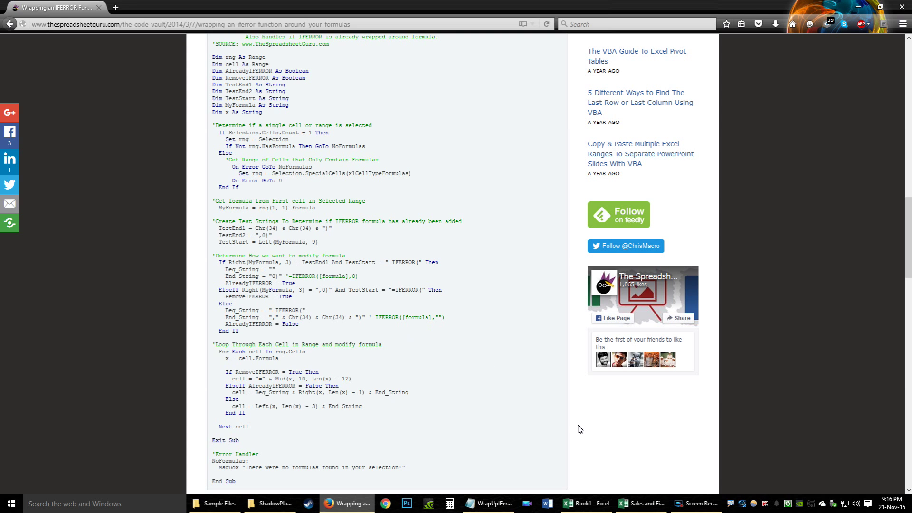
Switch to the blank Book1 workbook and look at the custom RoundupCells and Wrapupiferror commands
click(585, 504)
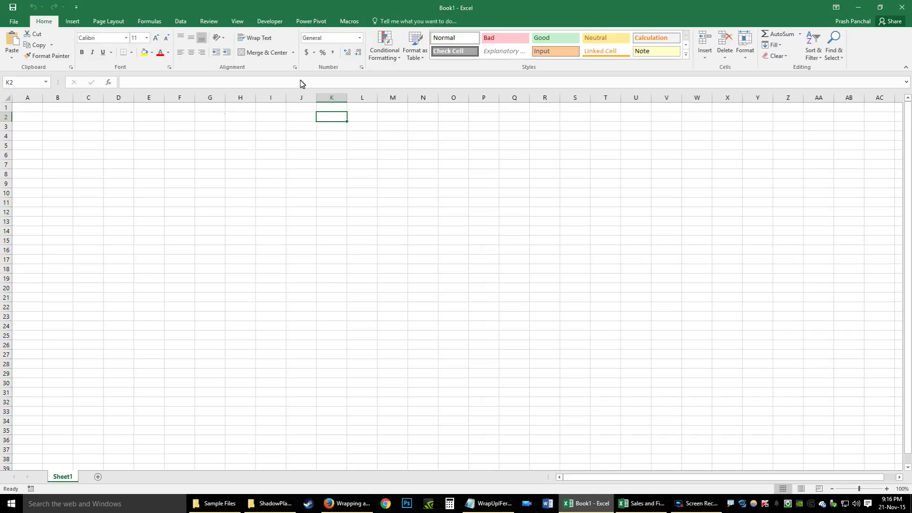
click(357, 21)
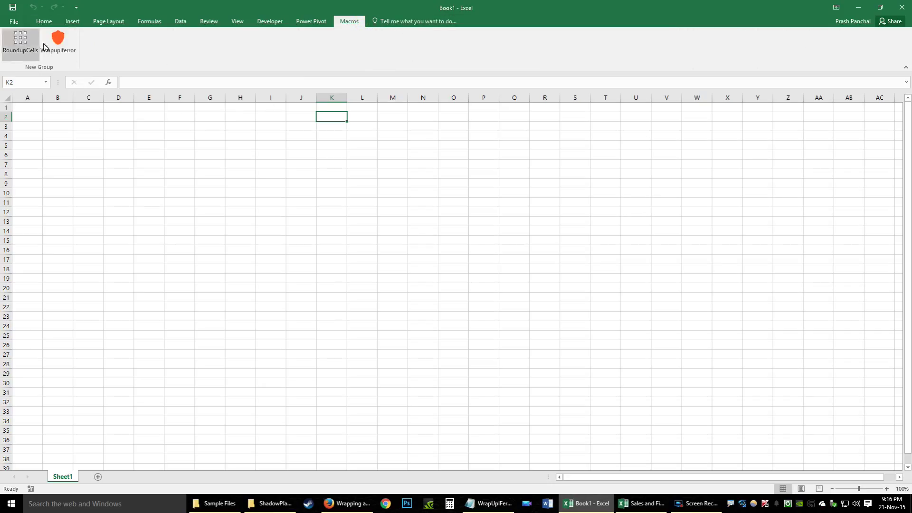
drag(79, 155, 482, 297)
click(249, 353)
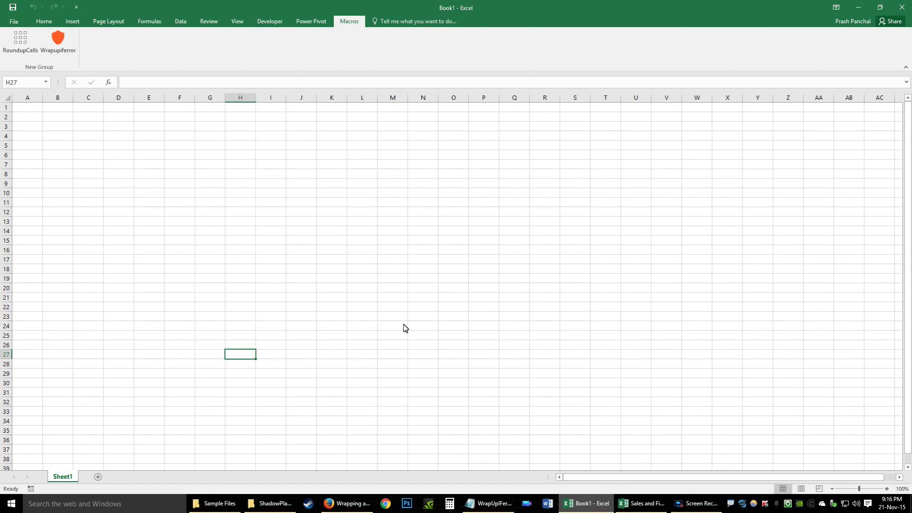
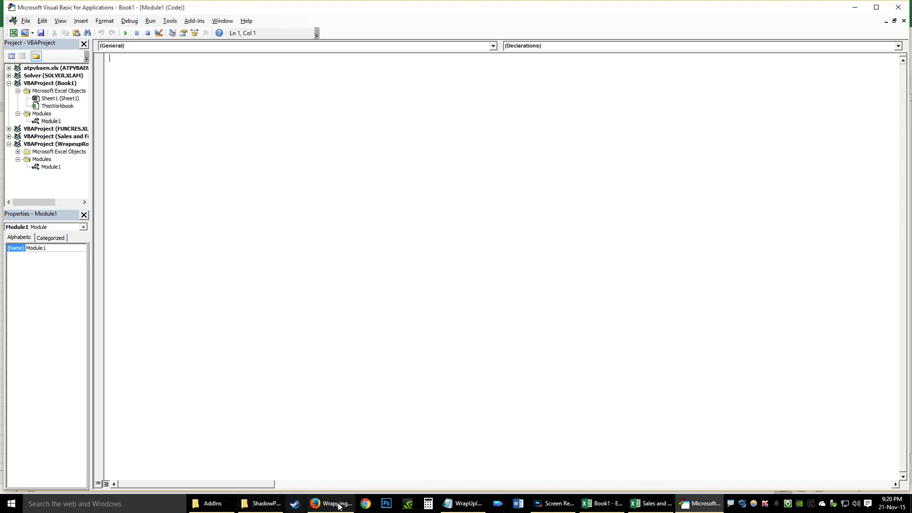
Copy all the macro code from WrapUpIFerrorcode.txt in Notepad into Book1's empty Module1 in the Visual Basic editor and review it
click(463, 503)
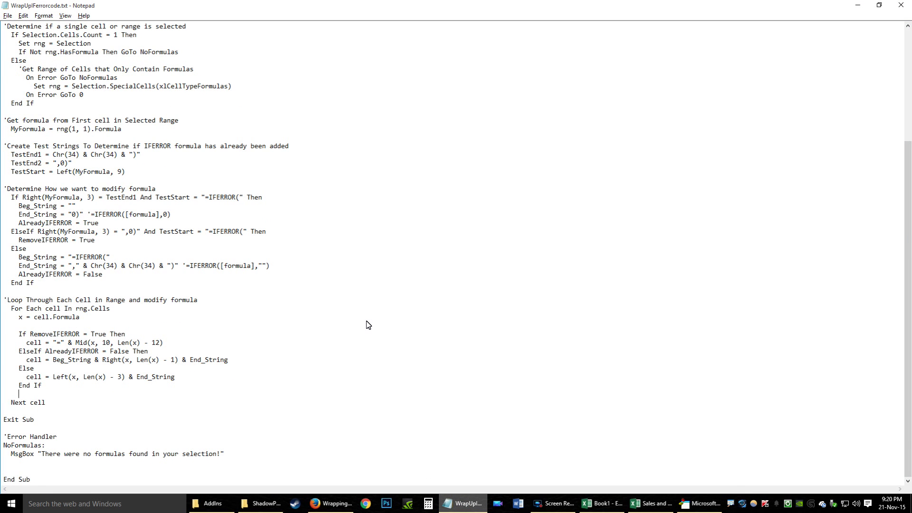
key(ctrl+a)
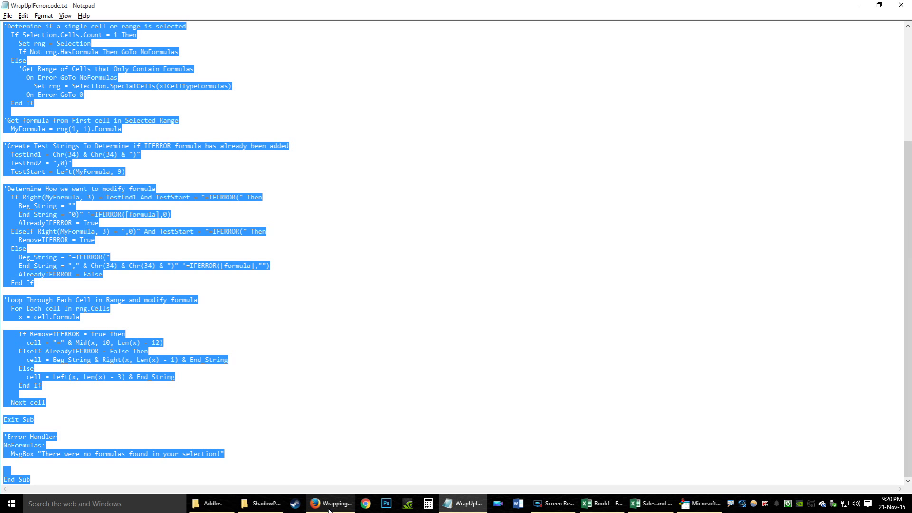
click(698, 504)
key(ctrl+v)
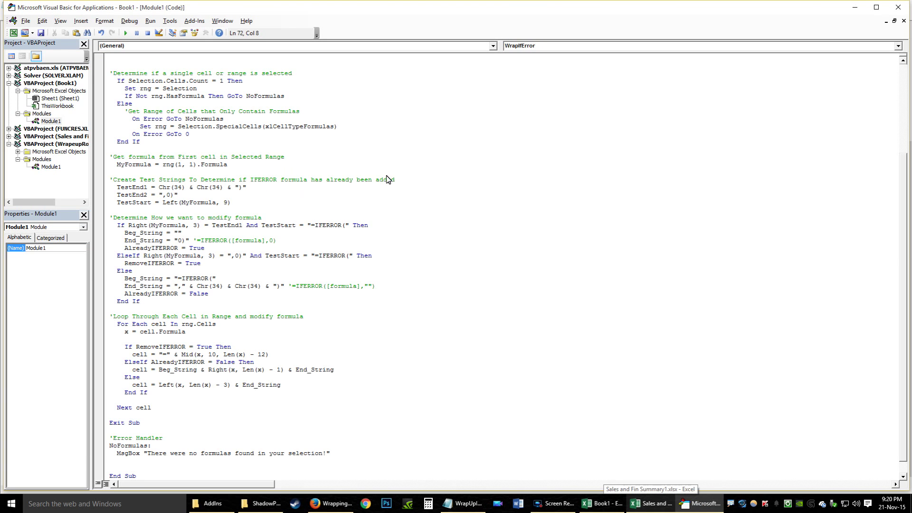
scroll(399, 163, up, 6)
scroll(394, 159, down, 6)
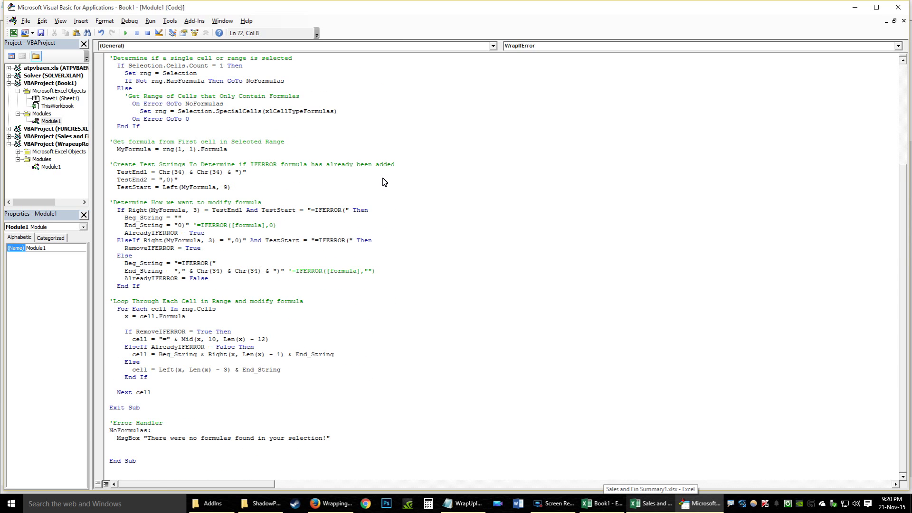
scroll(385, 182, up, 6)
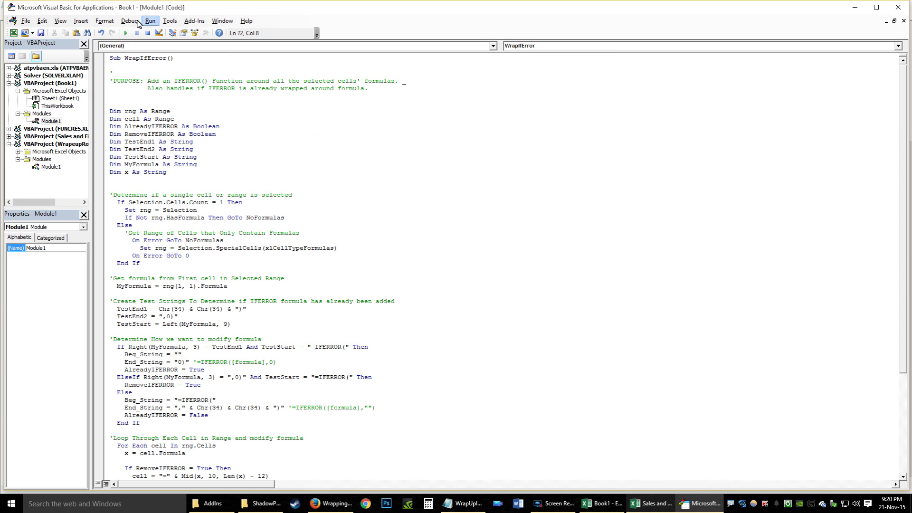
Save Book1 as an Excel Add-in (*.xlam) named wrapupIFERROR in the AddIns folder and close the Visual Basic editor
click(41, 33)
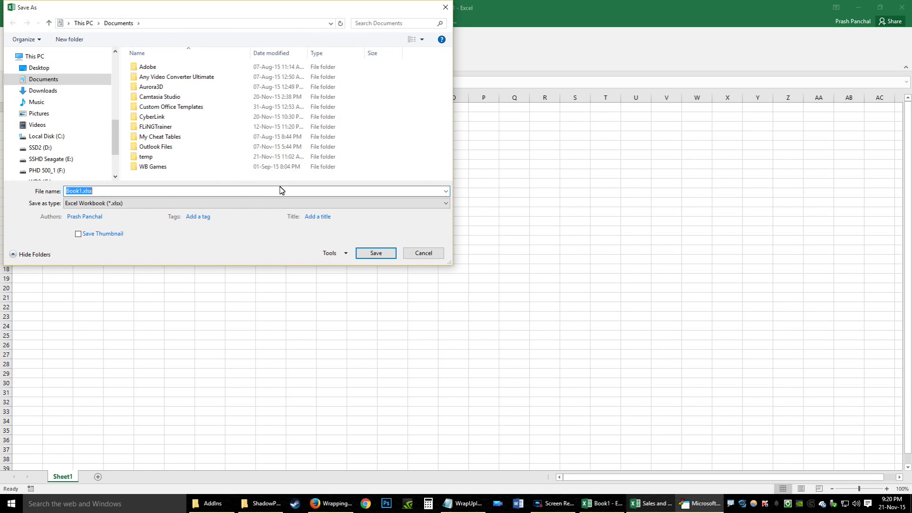
click(83, 206)
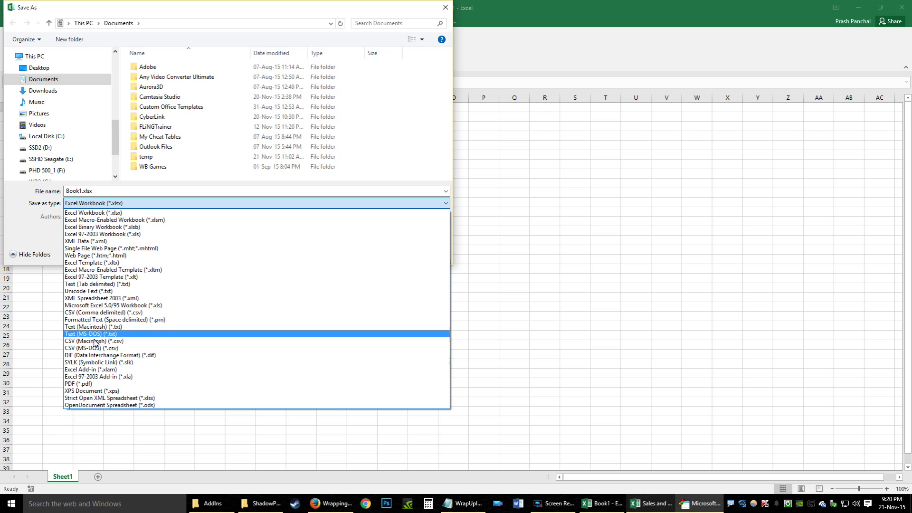
click(93, 369)
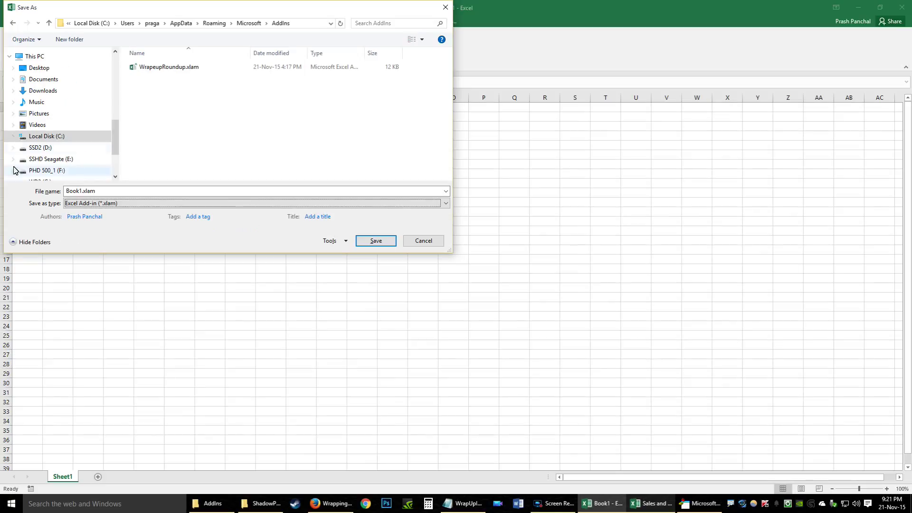
double_click(286, 246)
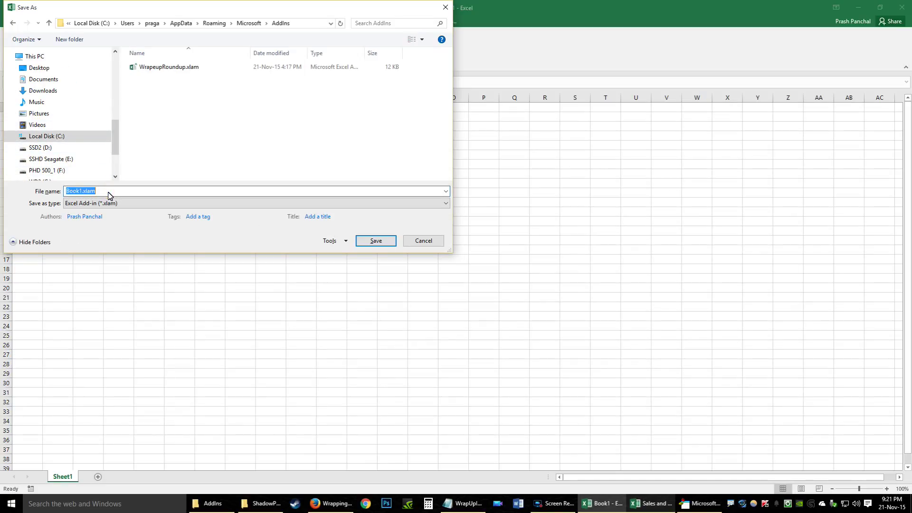
text(wrap)
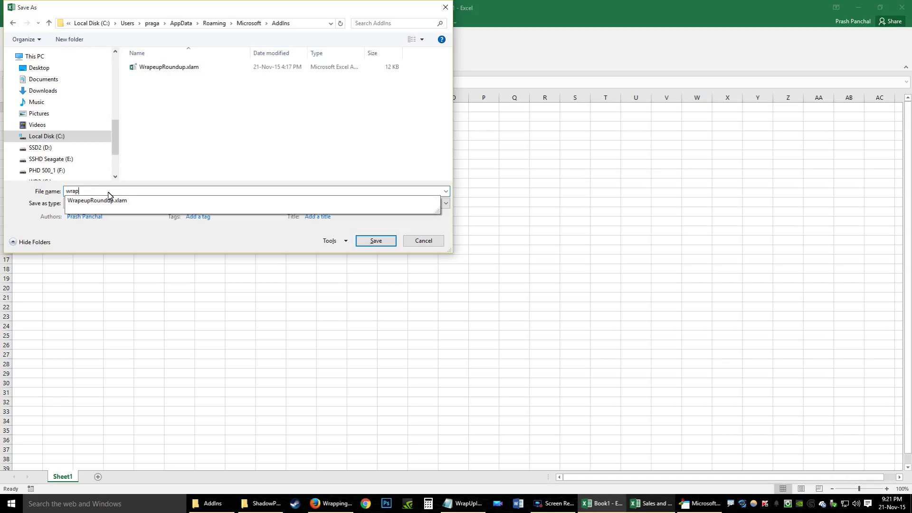
text(up)
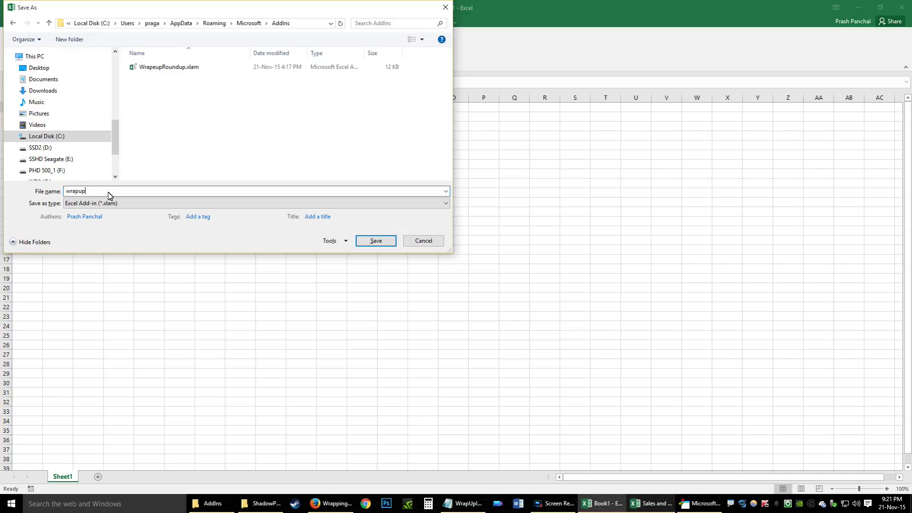
text(OFERROR)
key(alt+Tab)
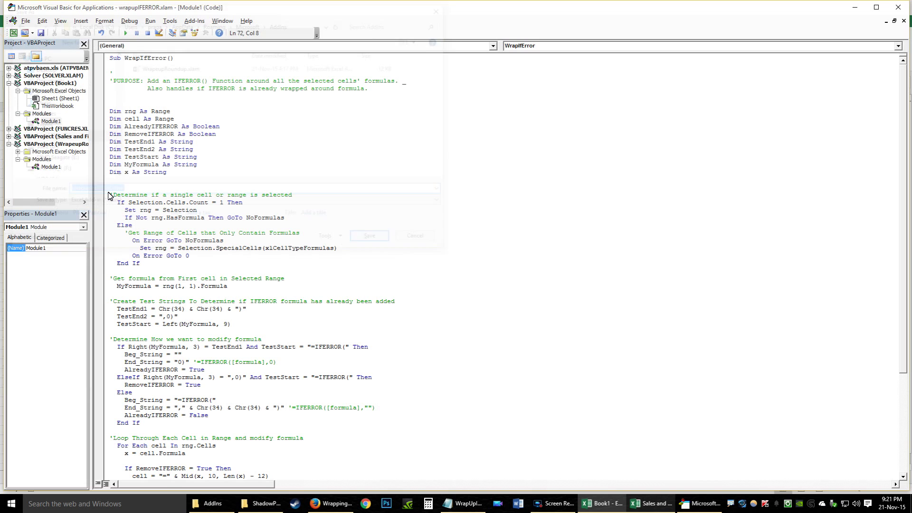
click(898, 7)
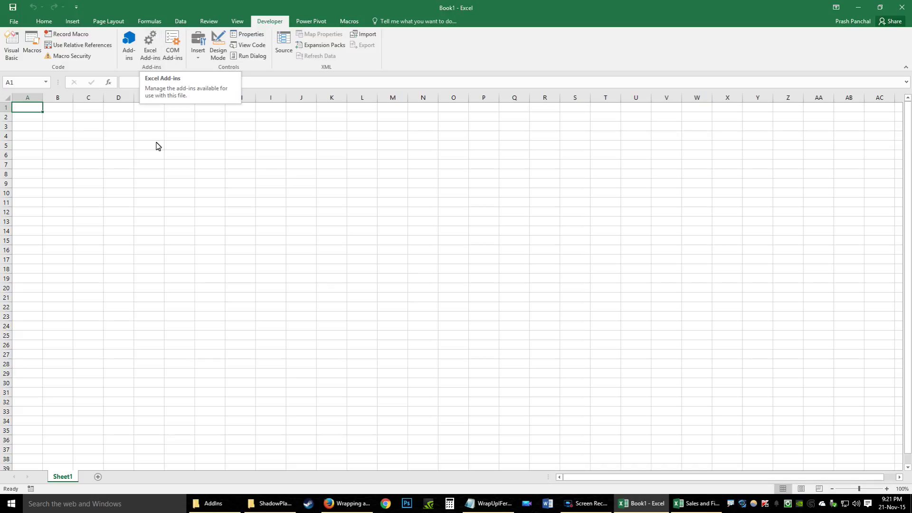
Enable the Wrapupiferror add-in in Excel's list of available add-ins
click(148, 52)
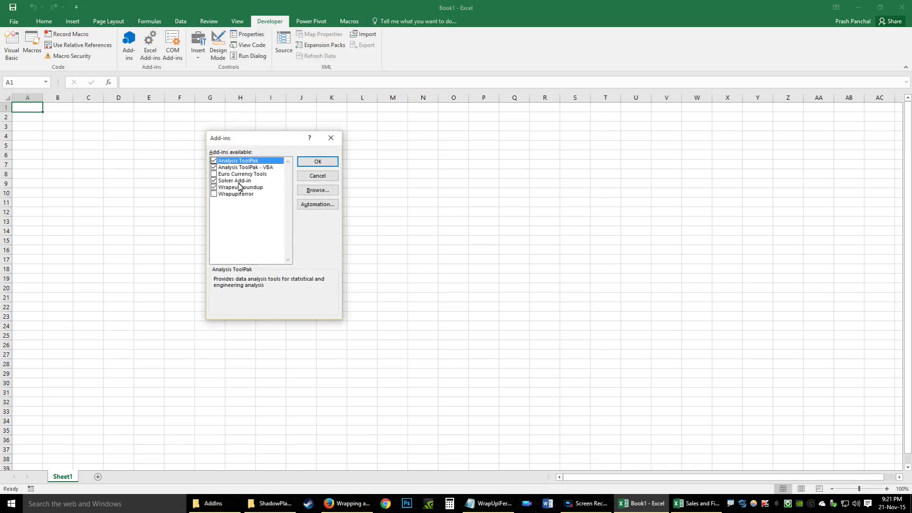
click(232, 195)
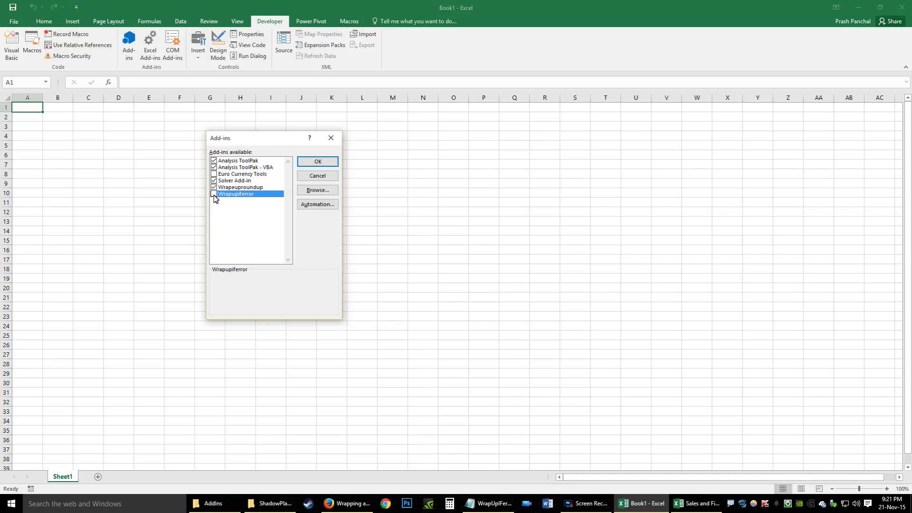
click(214, 195)
click(306, 162)
click(177, 139)
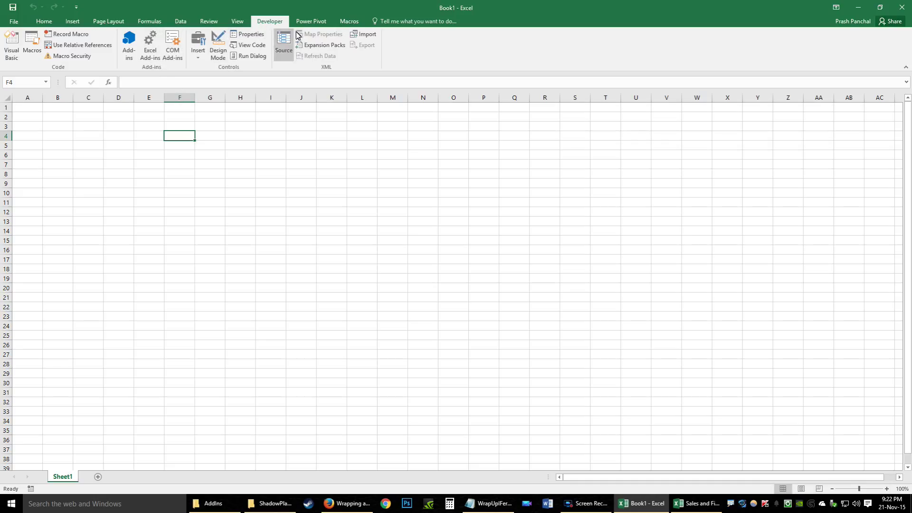
Open Excel's ribbon customization options and select New Group under the custom Macros tab as the destination
click(349, 24)
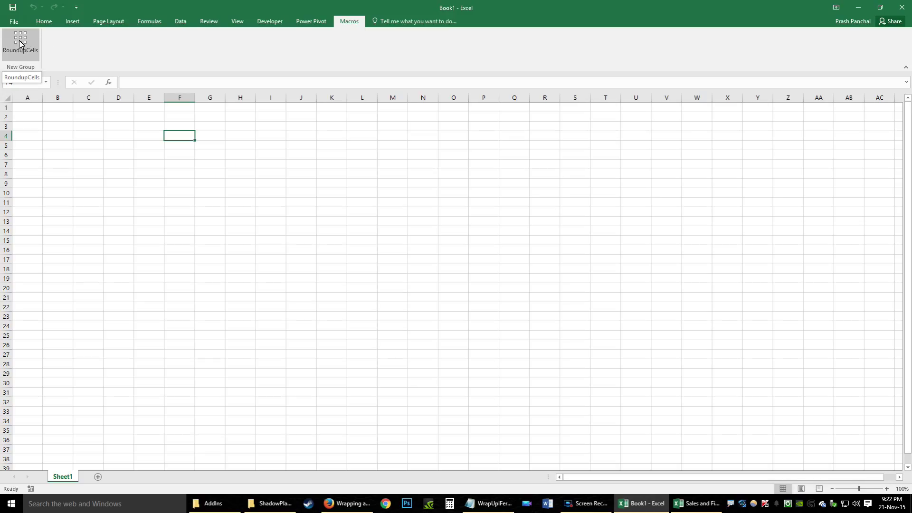
click(20, 23)
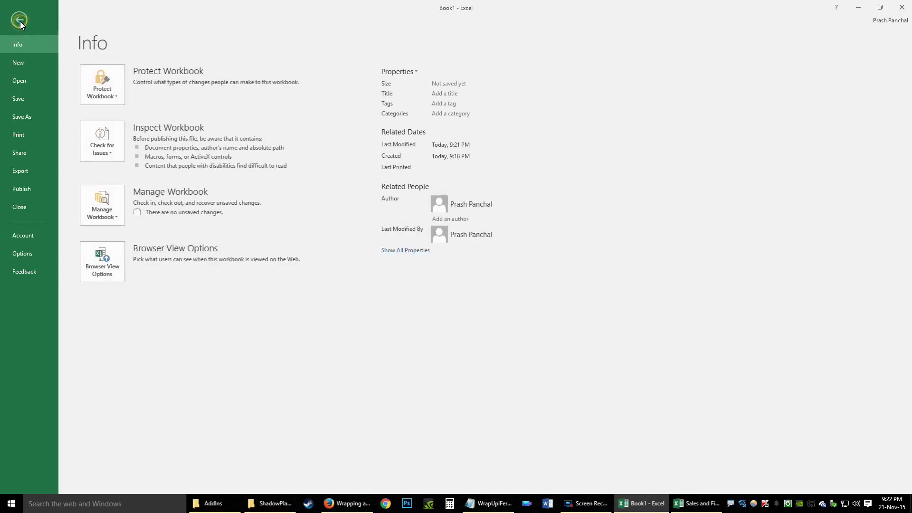
click(19, 255)
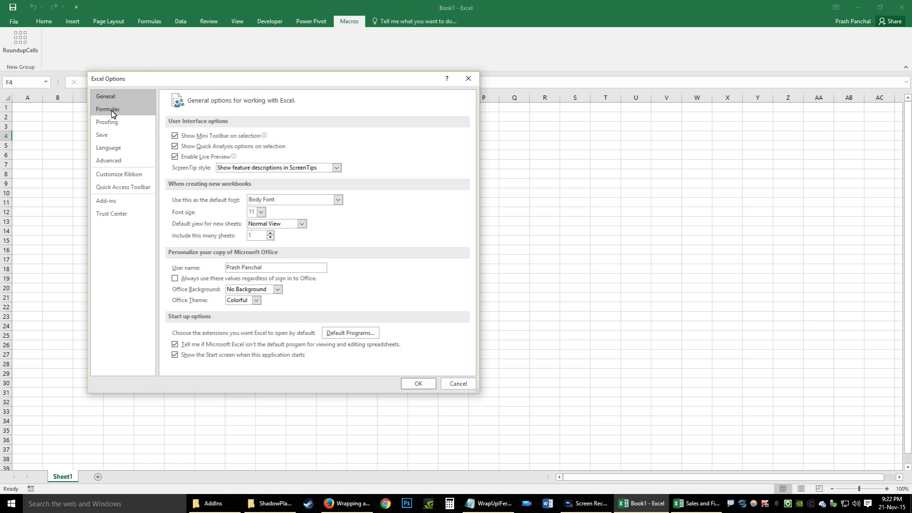
click(120, 179)
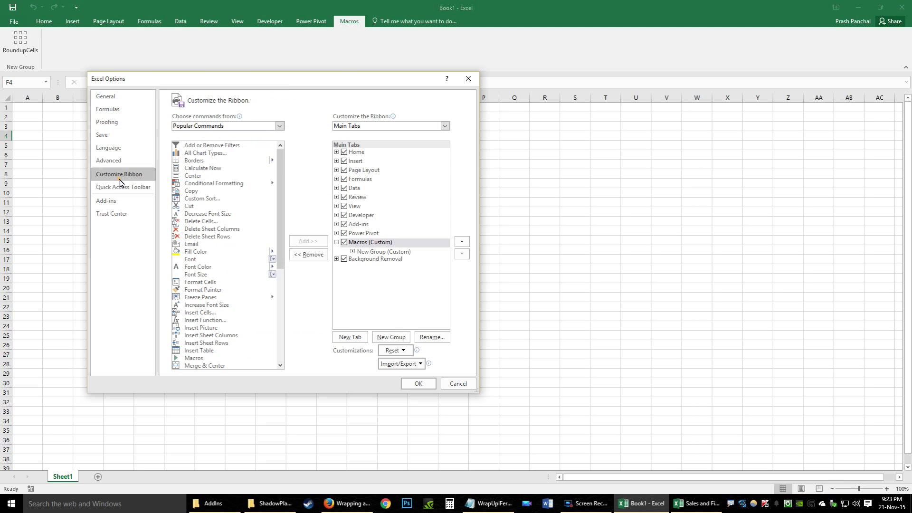
click(359, 242)
click(361, 252)
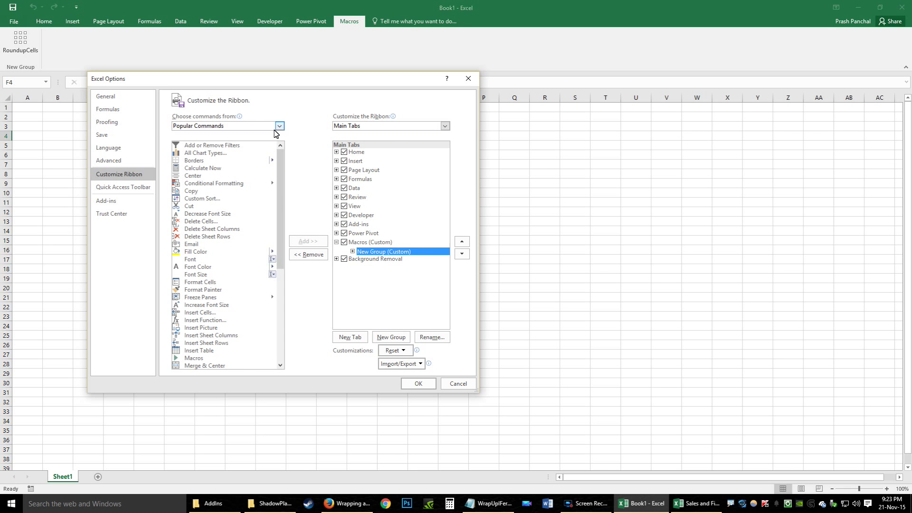
List the available macros and add the second WrapIfError entry to the custom New Group
click(275, 127)
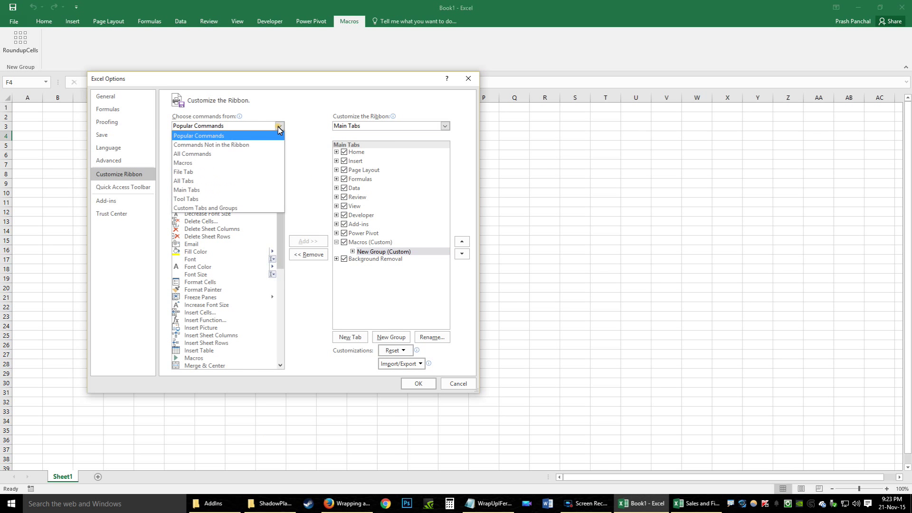
click(223, 163)
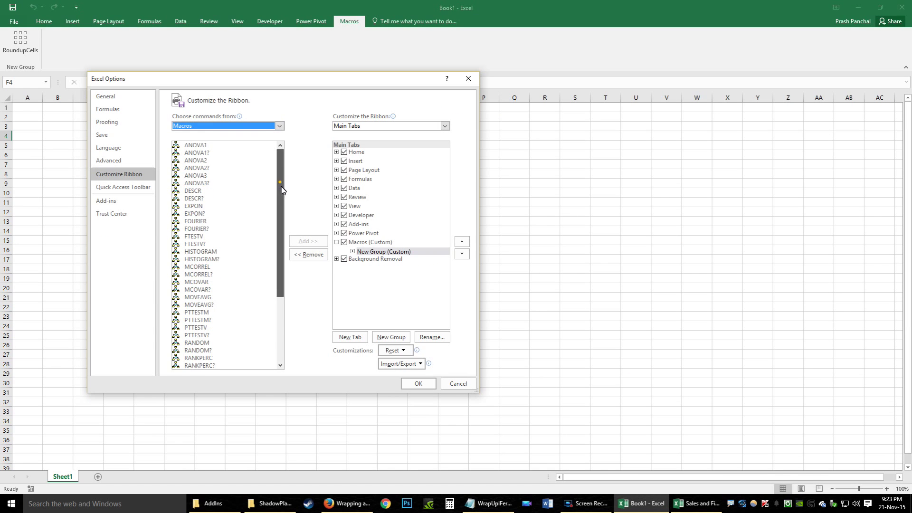
drag(279, 181, 278, 259)
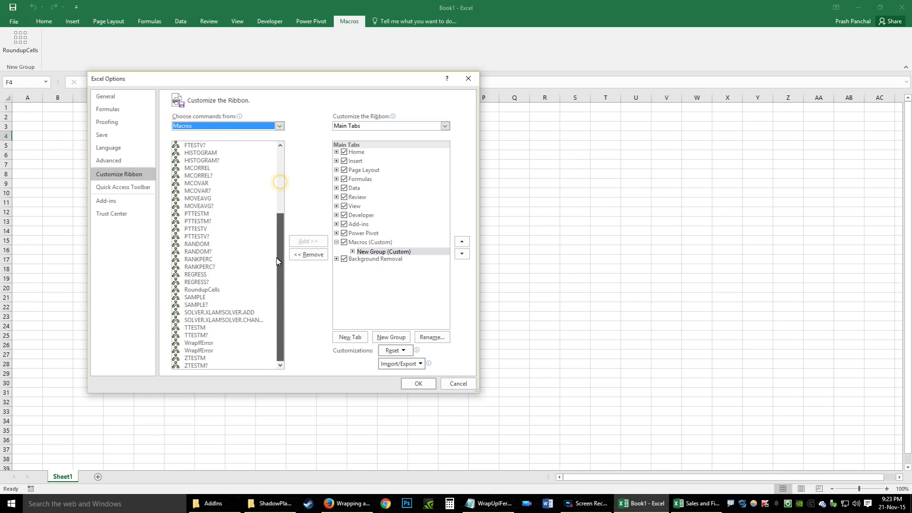
click(207, 351)
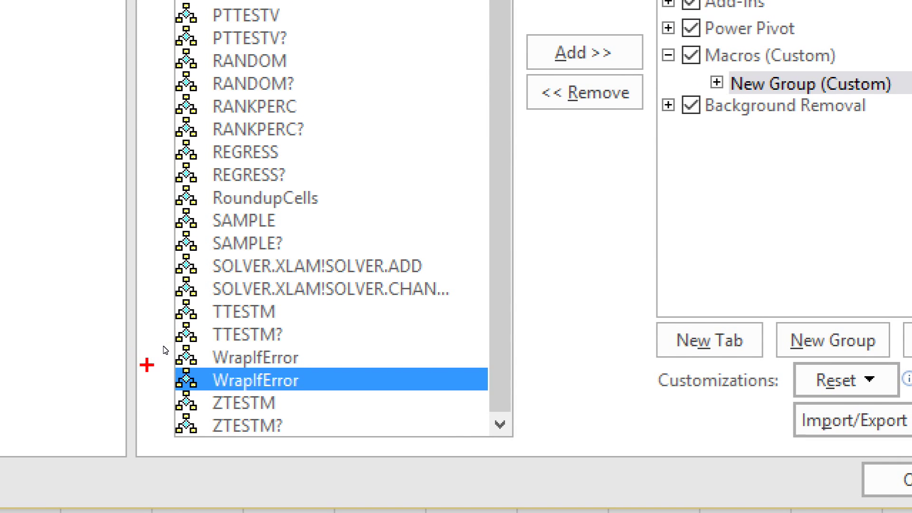
mouse_move(152, 333)
mouse_down()
mouse_move(159, 376)
mouse_move(316, 378)
mouse_move(350, 397)
mouse_up()
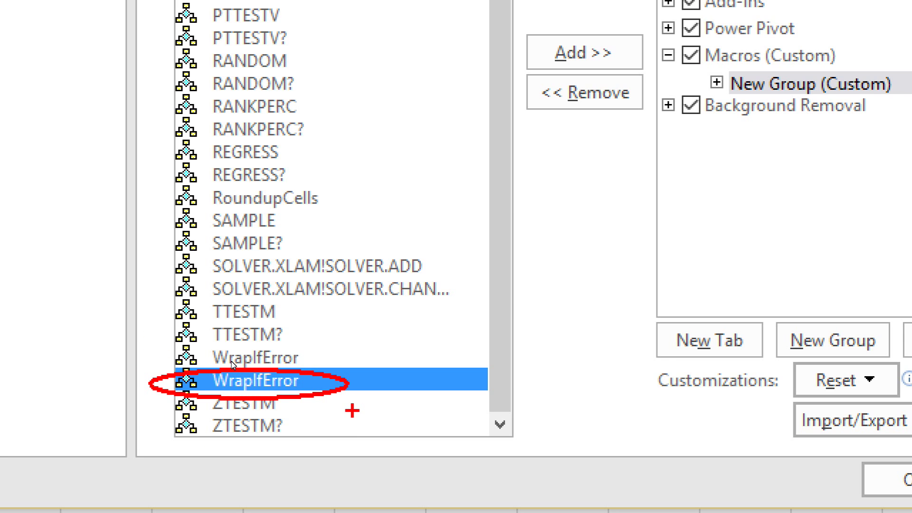
key(e)
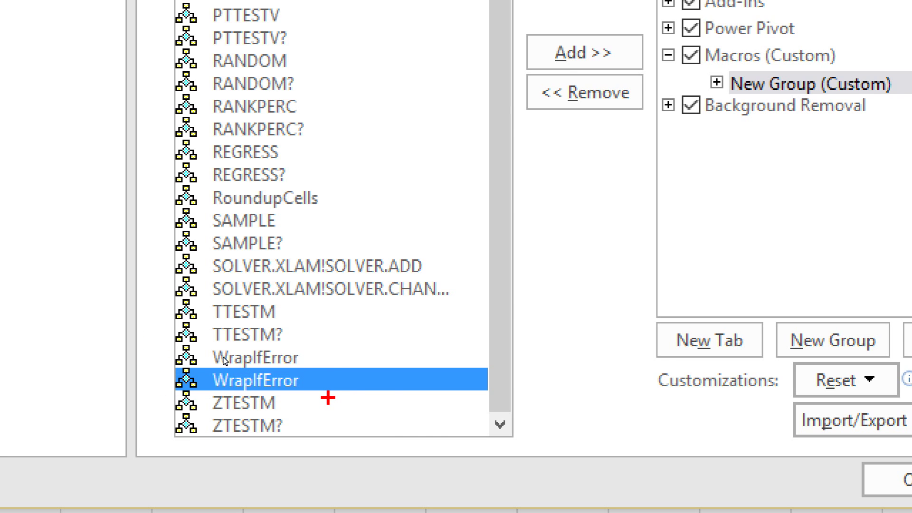
key(Escape)
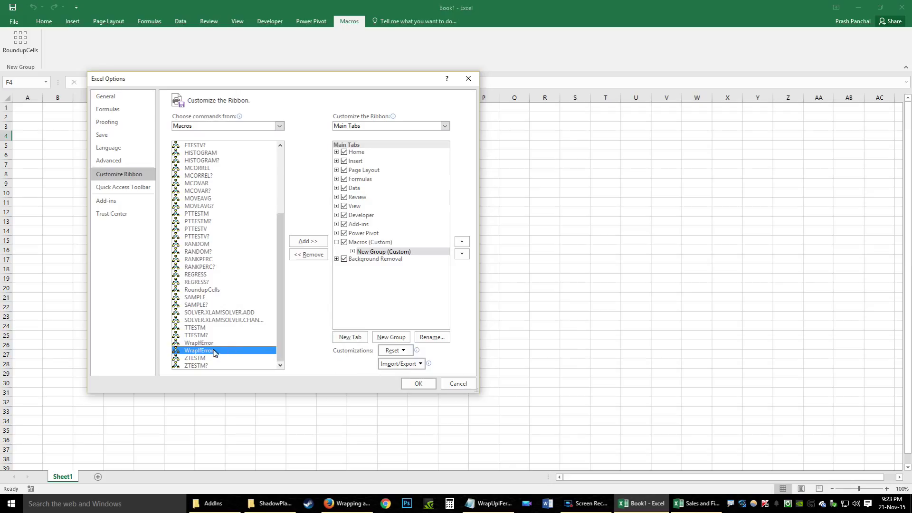
click(302, 247)
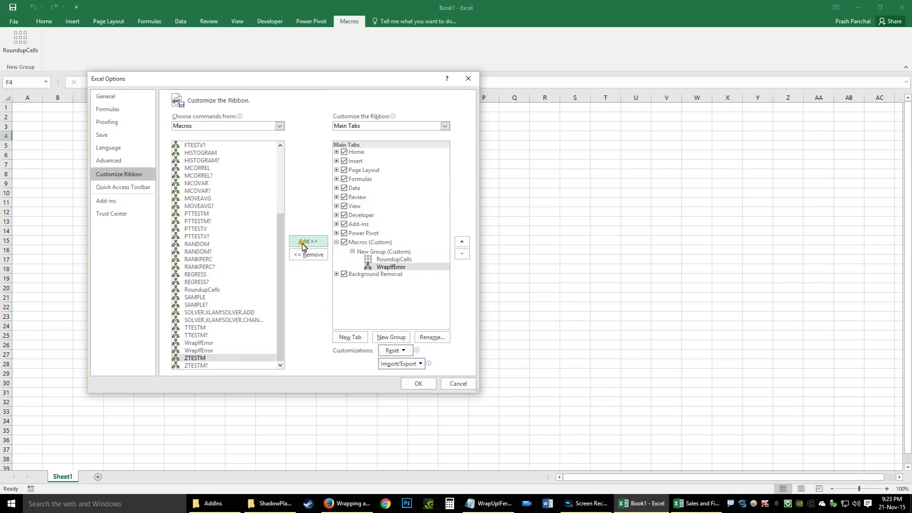
Give the added WrapIfError command the green check mark symbol, keeping its display name, and apply the ribbon customization
click(382, 259)
click(381, 267)
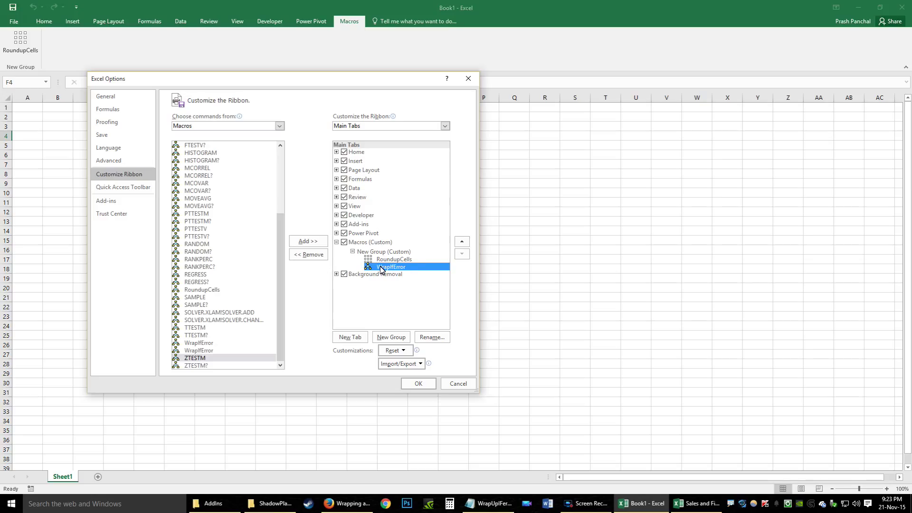
click(383, 260)
click(385, 266)
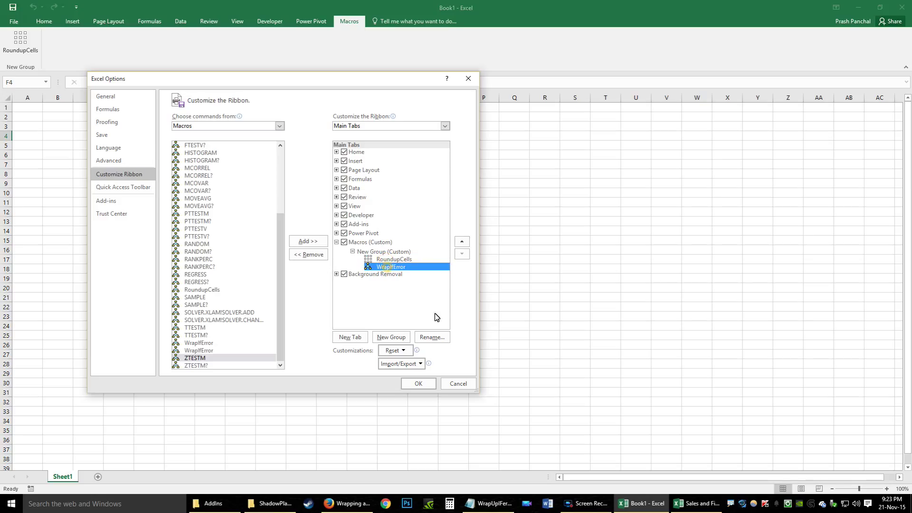
click(432, 338)
drag(342, 241, 339, 213)
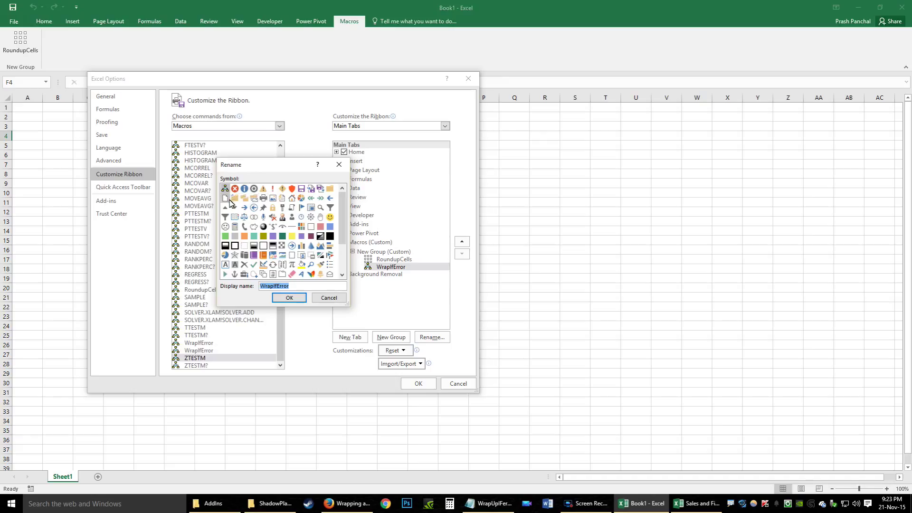
click(253, 265)
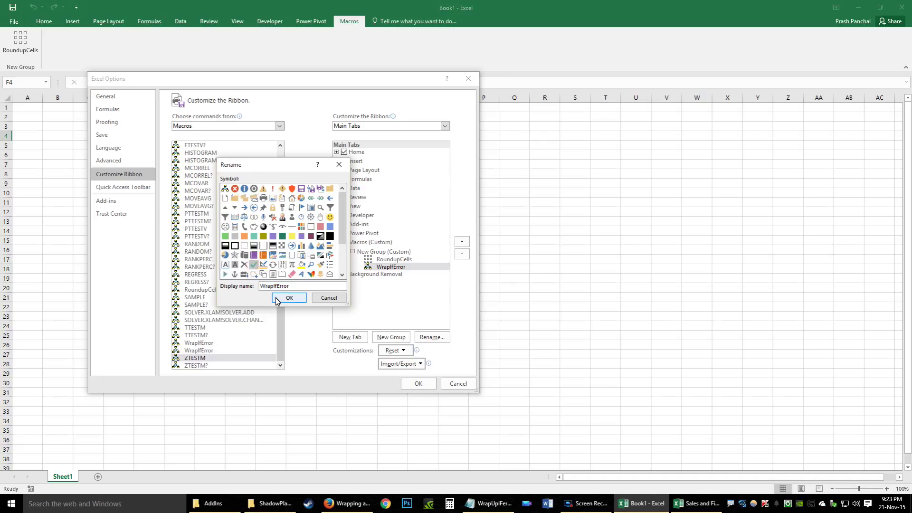
click(288, 298)
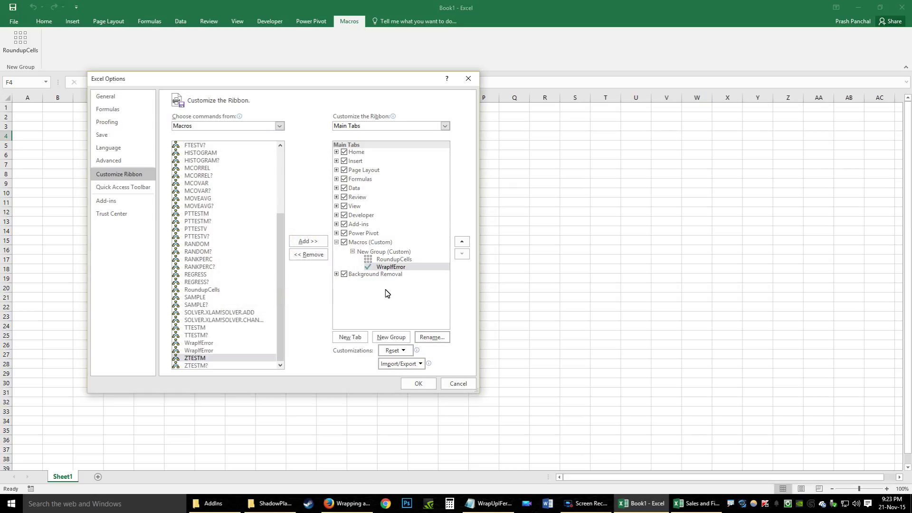
click(419, 383)
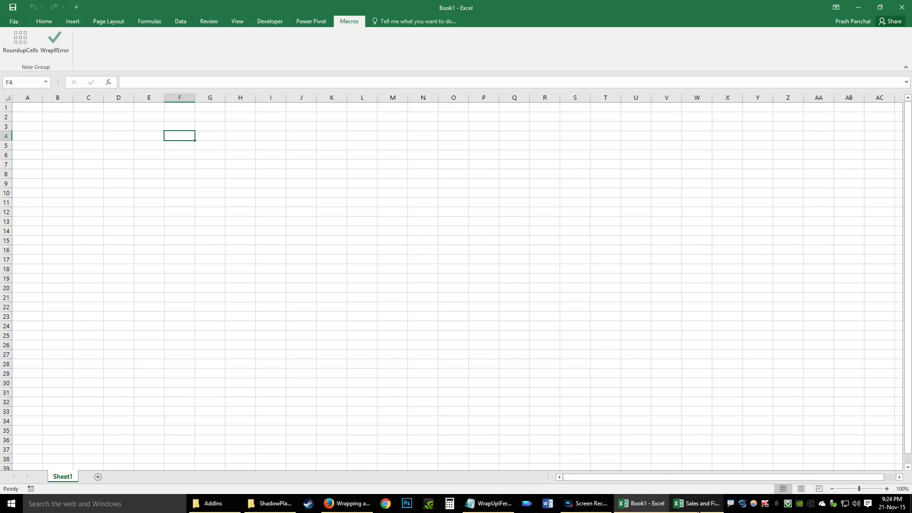
Switch to the Sales and Fin Summary1.xlsx workbook and run WrapIfError on the AUD figures in B7:H13
click(696, 504)
click(424, 165)
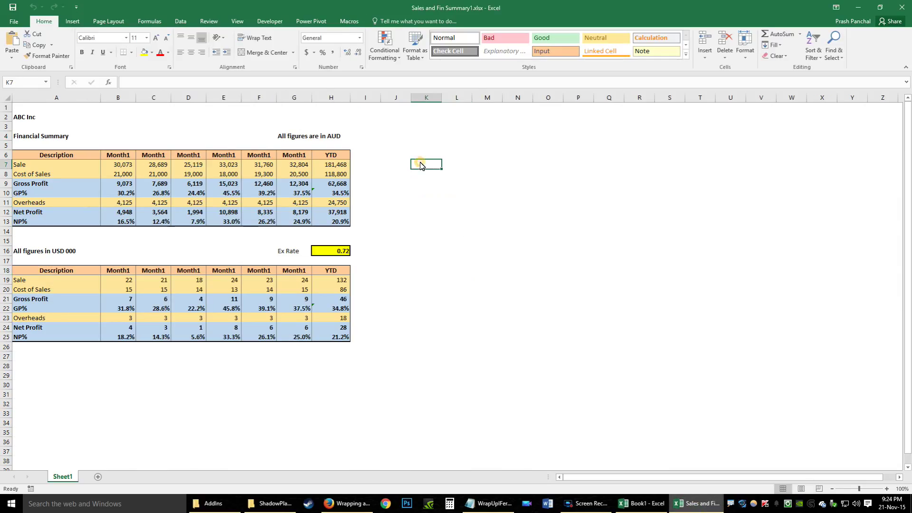
click(349, 21)
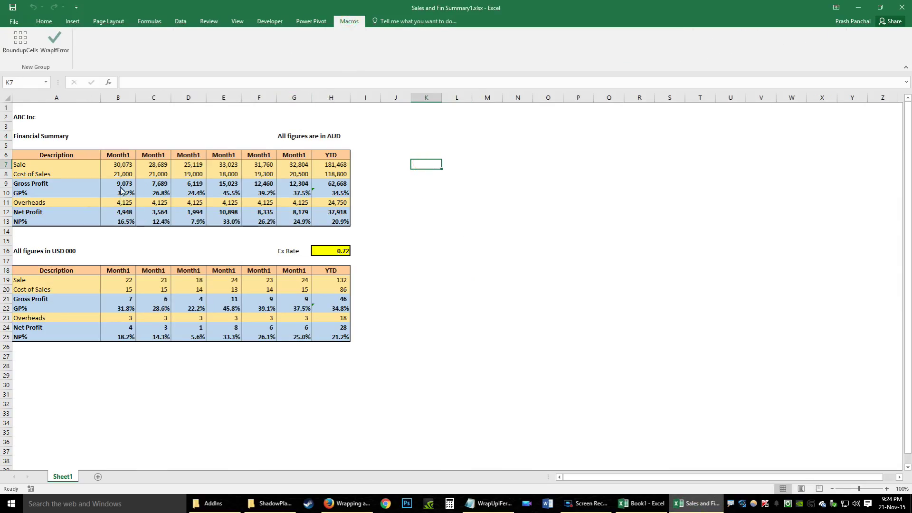
drag(118, 167, 355, 213)
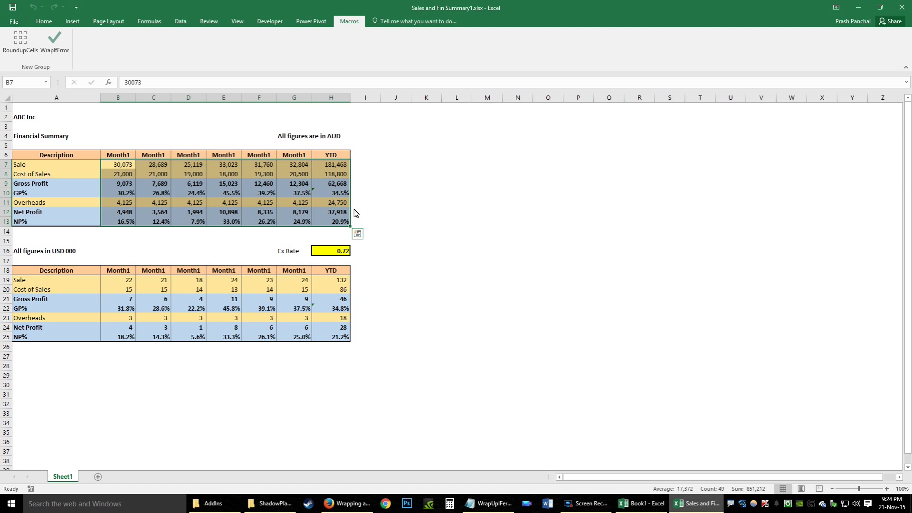
click(55, 40)
Inspect the formulas in the AUD table's Gross Profit and GP% rows across the months and YTD
click(116, 185)
click(149, 185)
click(195, 184)
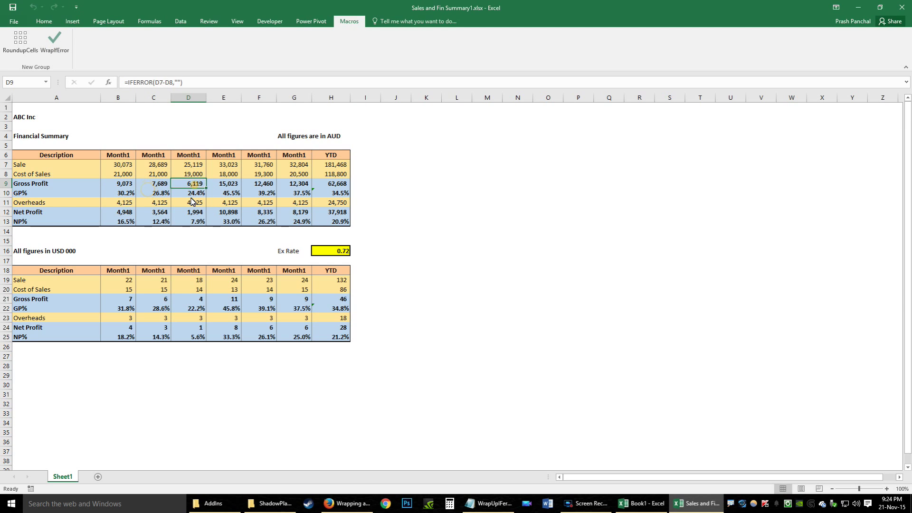
click(230, 188)
click(259, 194)
click(259, 193)
click(293, 194)
click(325, 195)
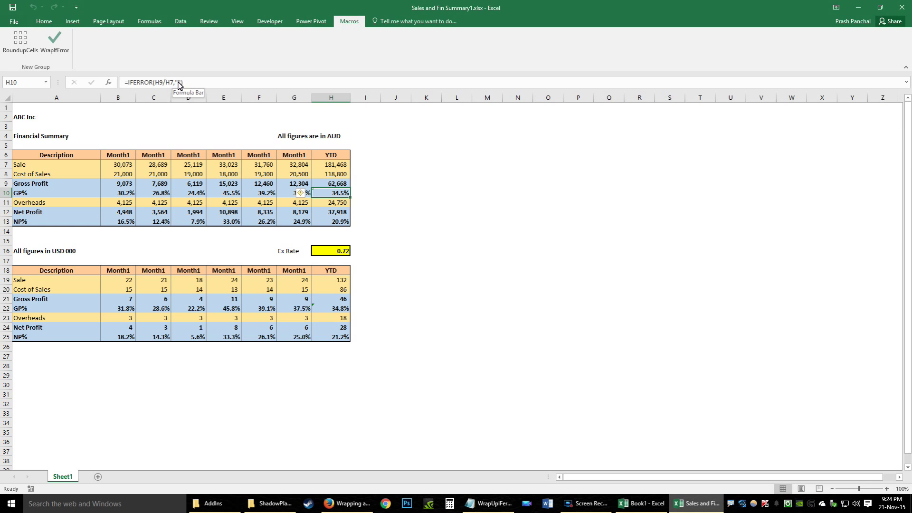
Clear the monthly Sale figures in B7:G7 of the AUD table
drag(117, 166, 286, 166)
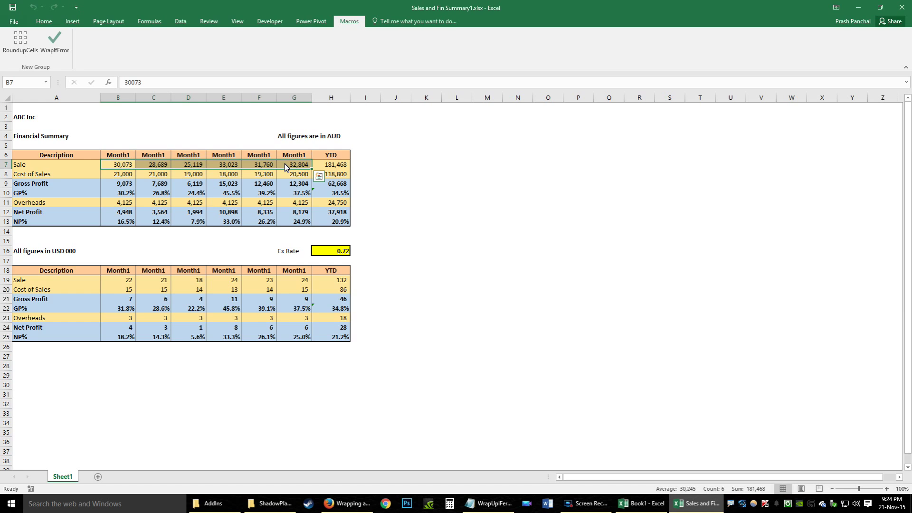
key(Delete)
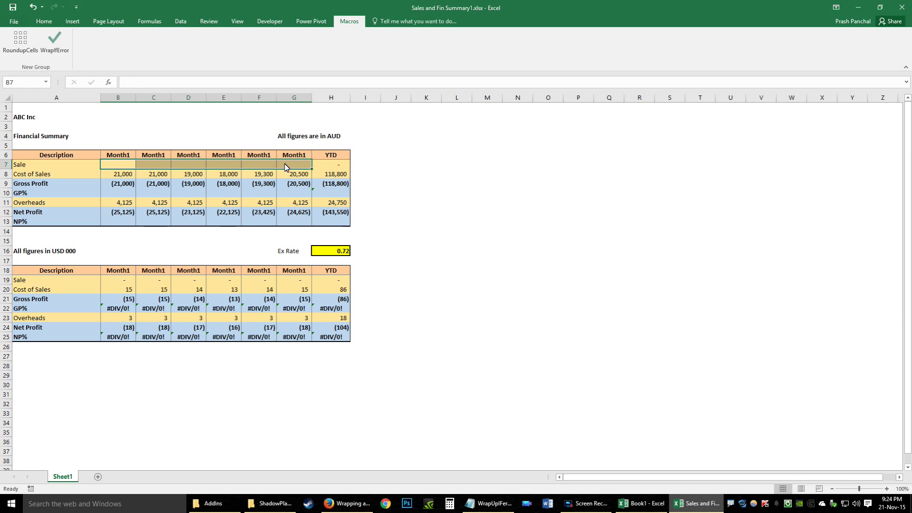
Examine the AUD table's formulas down column B and across the GP% row for their IFERROR wrapping
key(Down)
key(Down)
key(Down)
key(Down)
key(Down)
key(Down)
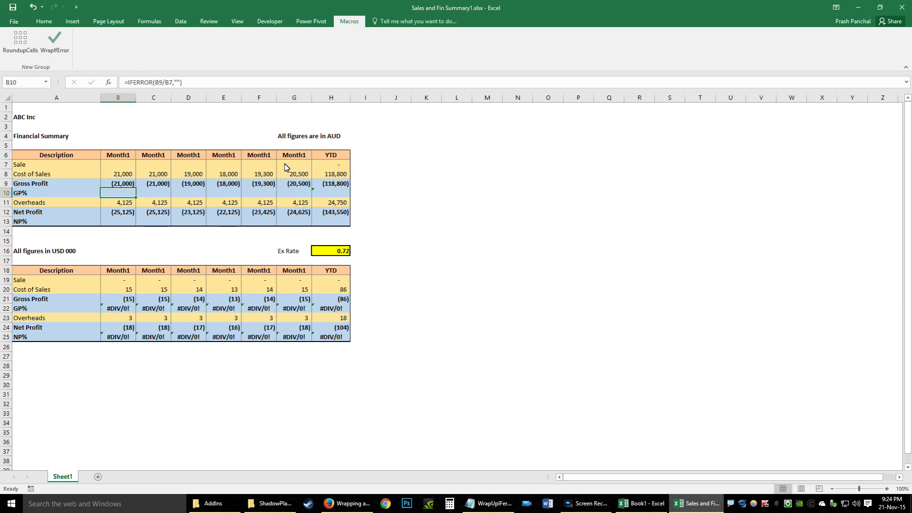
key(Up)
key(Up)
key(Up)
key(Down)
key(Down)
key(Down)
key(Up)
key(Up)
key(Up)
key(Up)
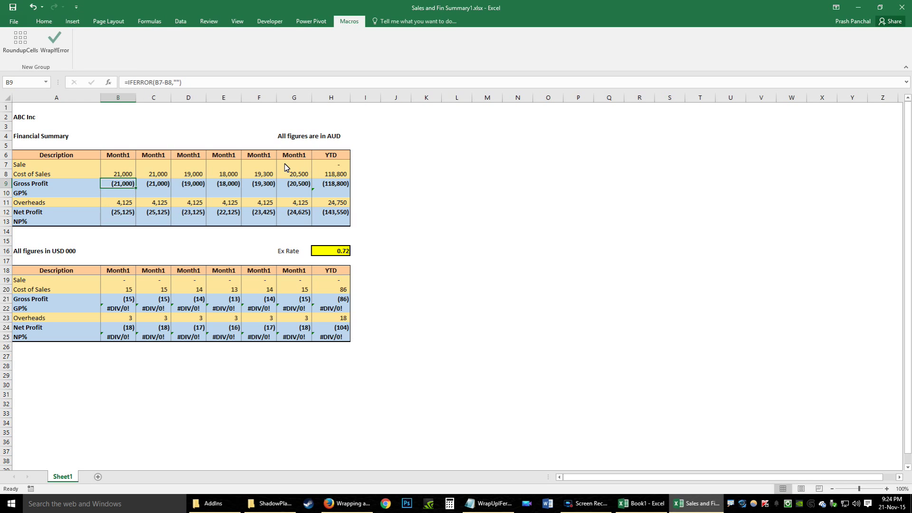
key(Down)
key(Down)
key(Down)
key(Down)
key(Down)
key(Up)
key(Up)
key(Up)
key(Up)
key(Down)
key(Down)
key(Right)
key(Right)
key(Right)
key(Right)
key(Right)
key(Right)
key(Right)
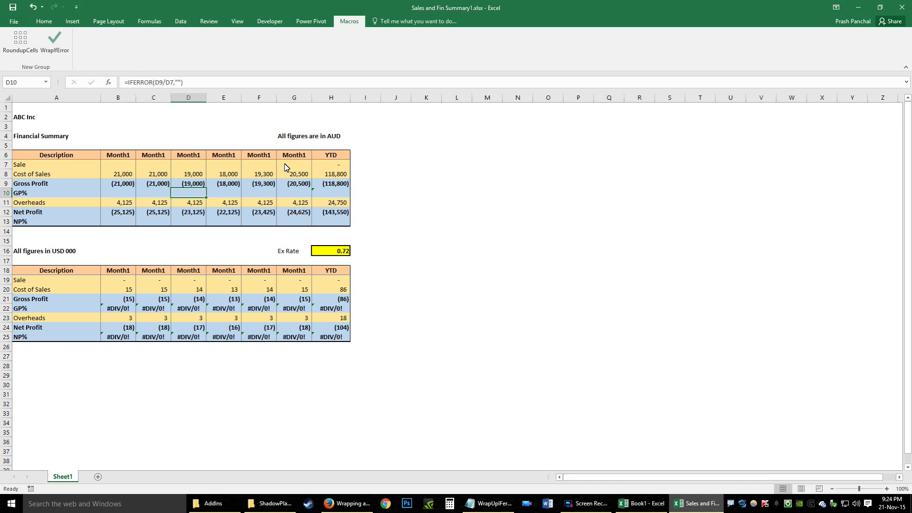
key(Left)
key(Left)
key(Left)
key(Left)
key(Left)
key(Left)
key(Left)
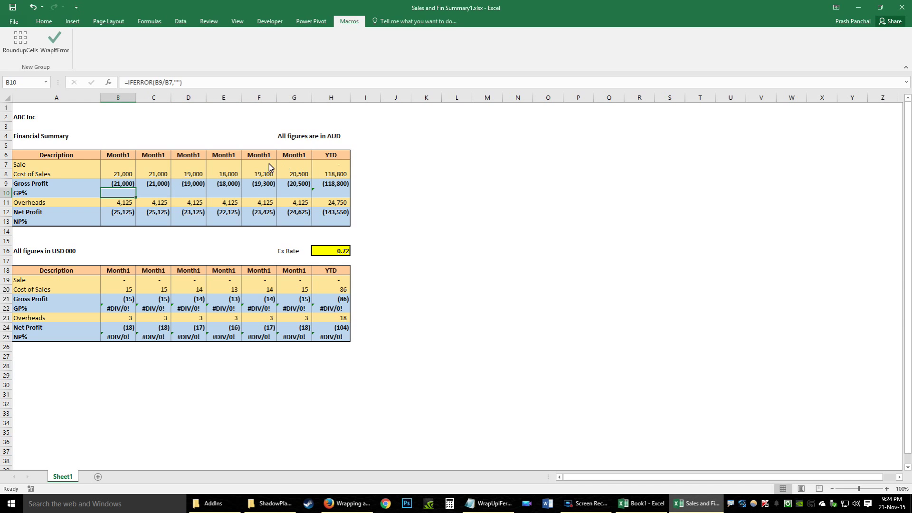
Run WrapIfError repeatedly on B7:H13 to switch the IFERROR fallback to zero and remove the wrapping
drag(118, 175, 335, 226)
drag(118, 164, 340, 217)
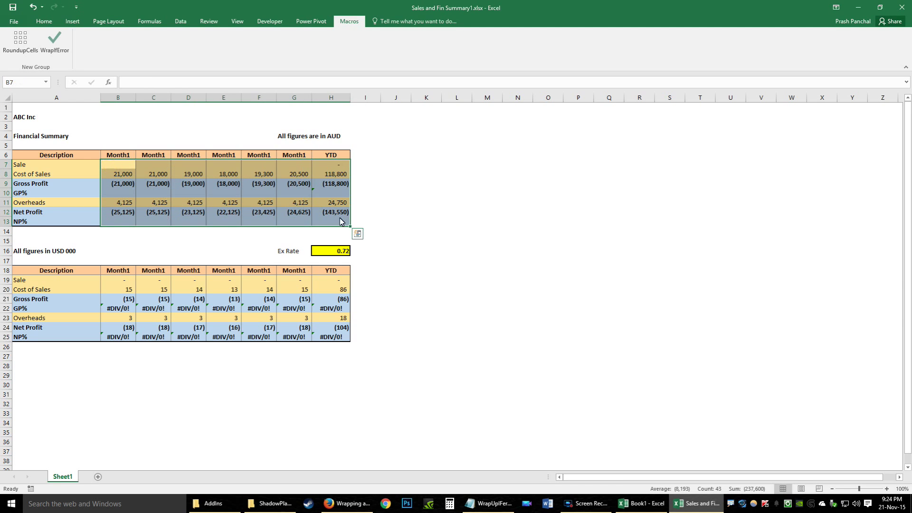
click(52, 46)
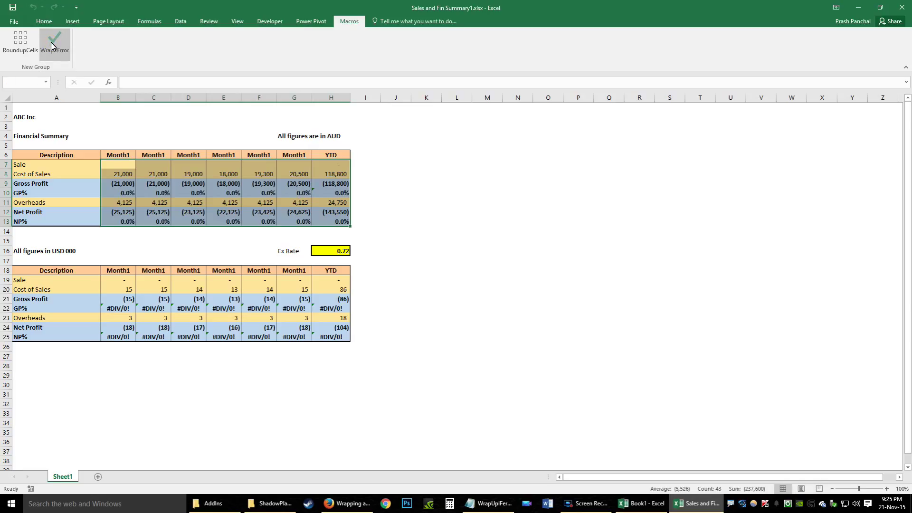
click(52, 46)
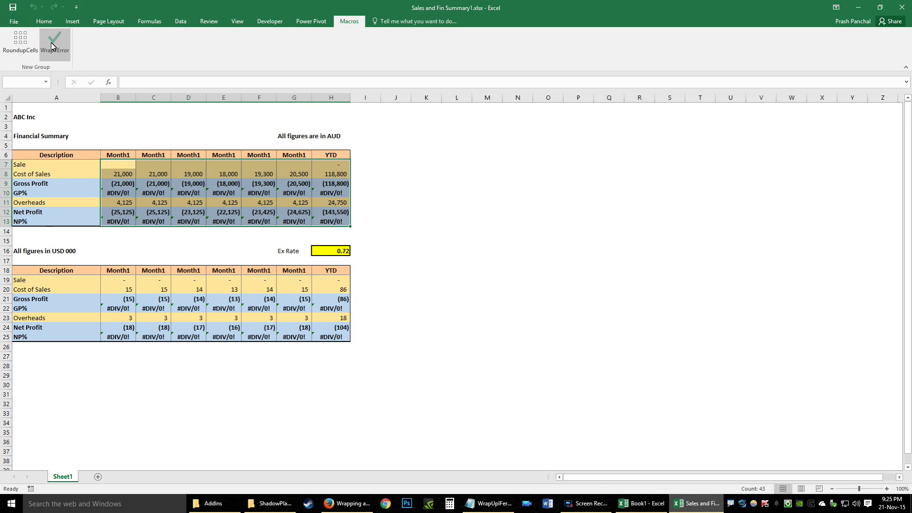
Wrap the NP% formulas in B13:H13 in IFERROR with an empty-text fallback using WrapIfError, and remove the wrapping again
drag(109, 194, 330, 197)
drag(119, 222, 329, 224)
click(54, 46)
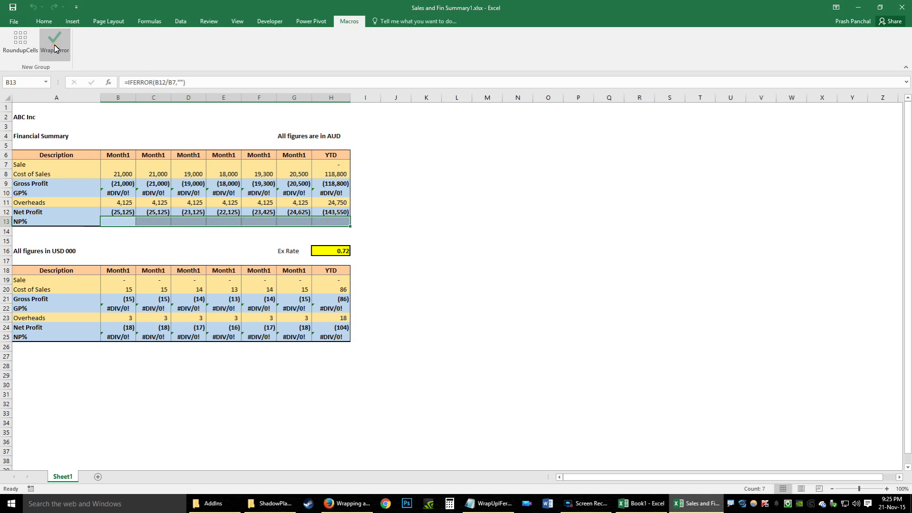
click(55, 46)
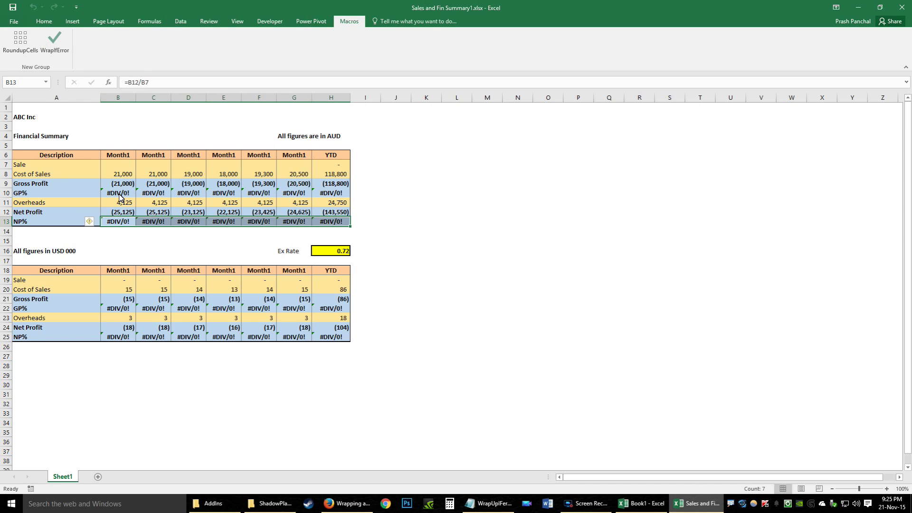
Test WrapIfError on the blank range K5:X29 and dismiss the resulting dialog
click(128, 127)
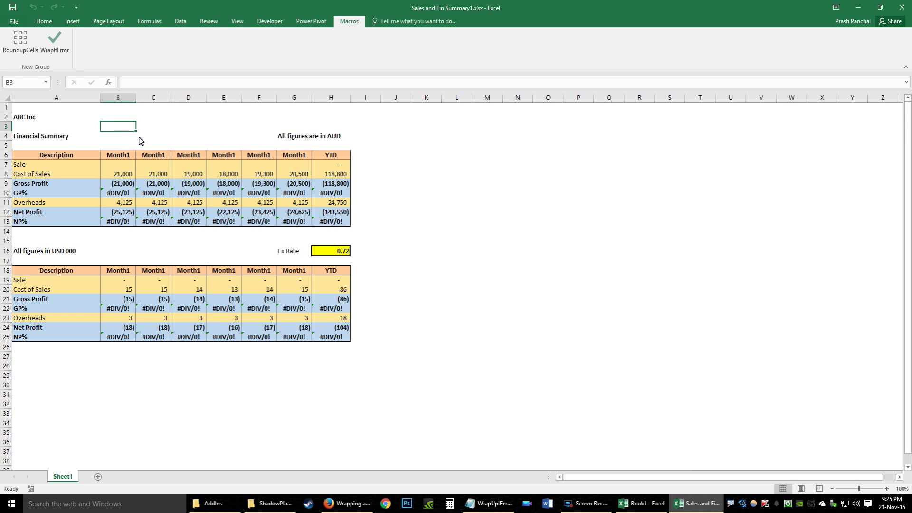
drag(422, 150, 810, 378)
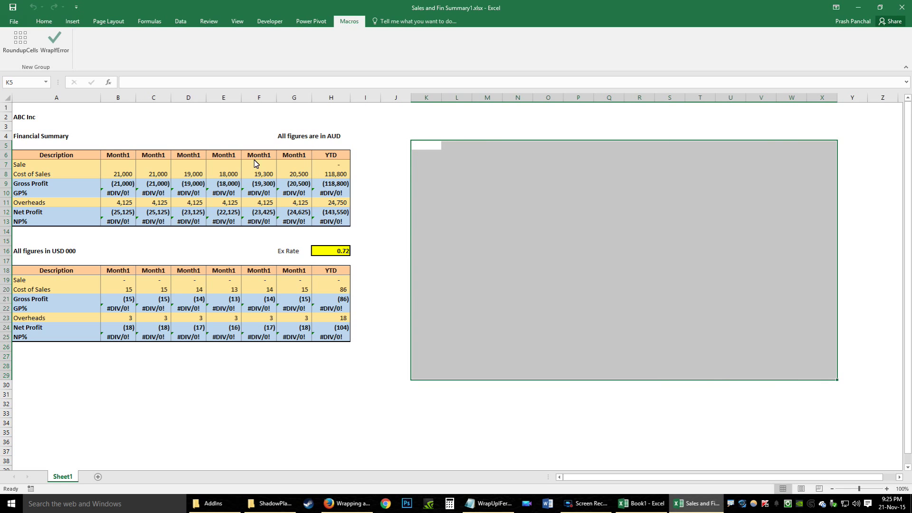
click(53, 53)
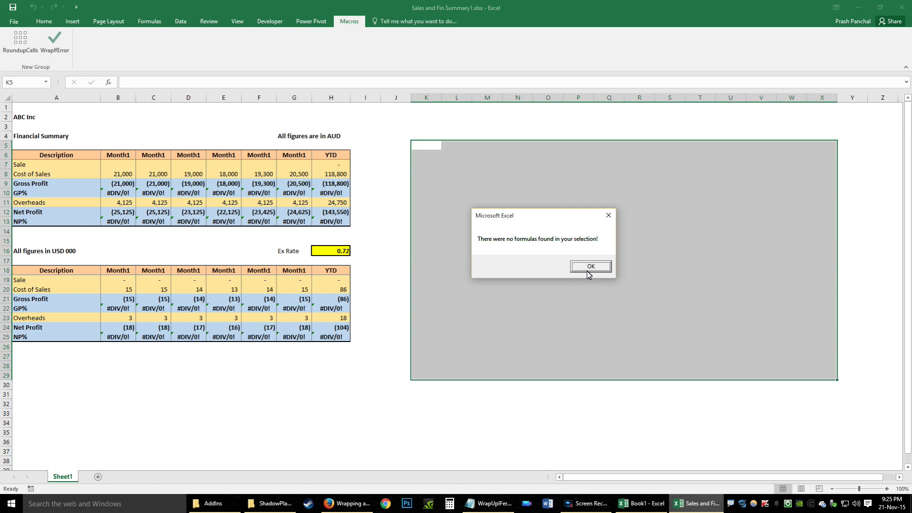
click(620, 359)
click(389, 236)
drag(426, 165, 796, 301)
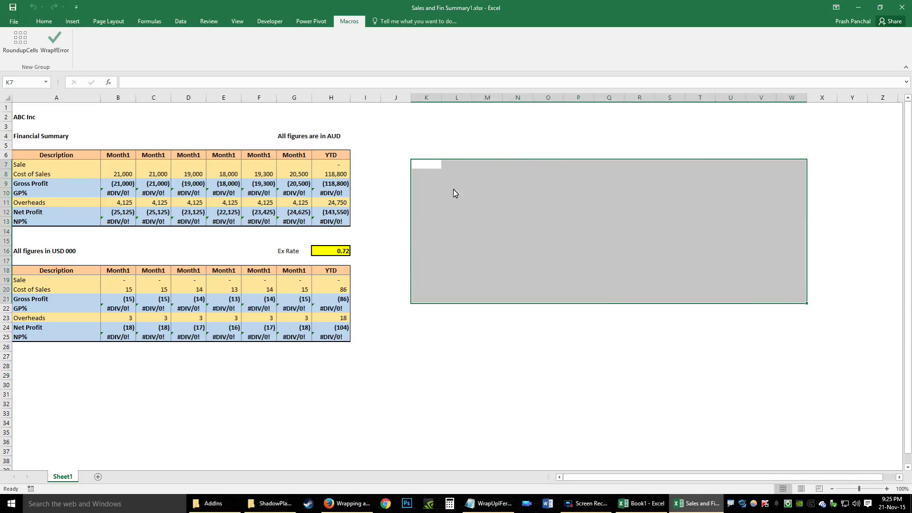
drag(426, 168, 786, 315)
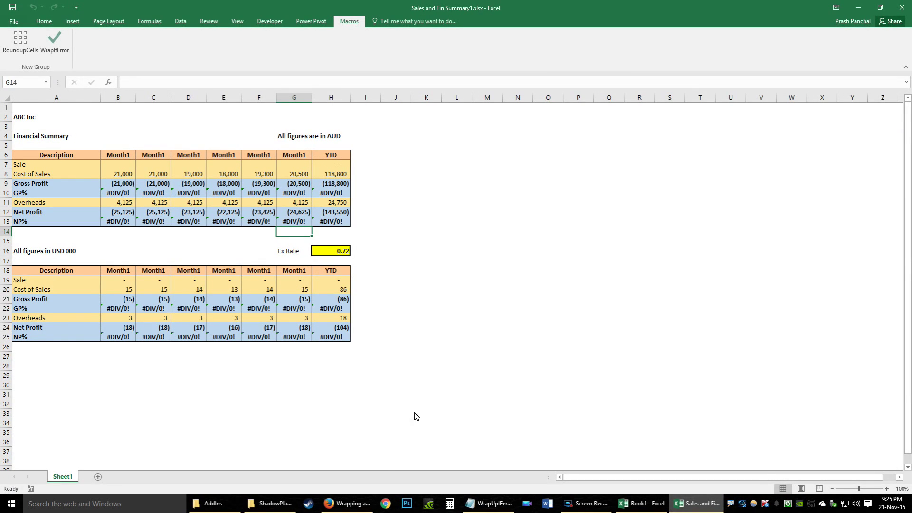
Switch to Firefox to review the IFERROR-wrapping macro code on thespreadsheetguru.com, and return to the Excel workbook
click(353, 507)
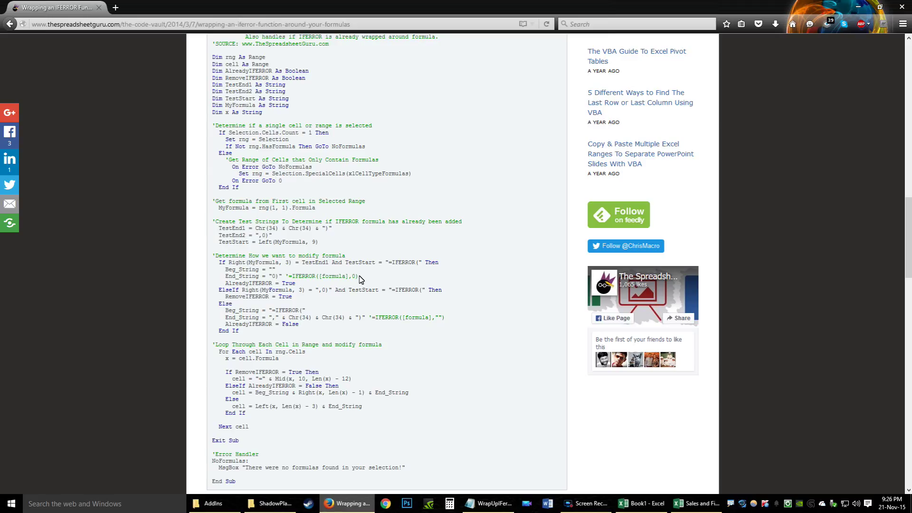
key(alt+Tab)
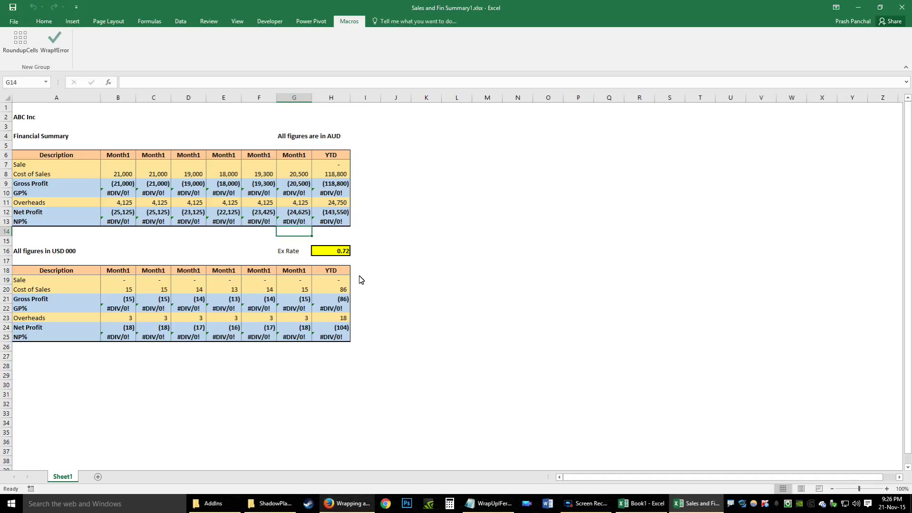